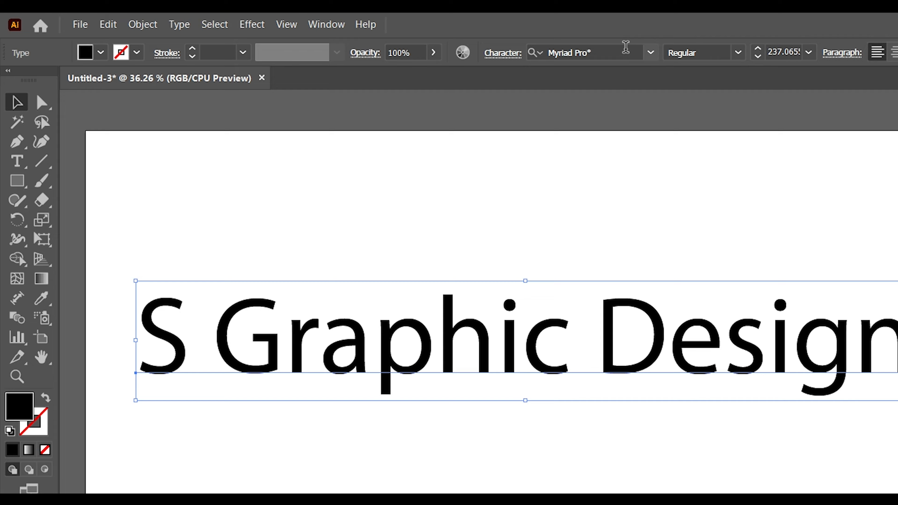
Set the font of the "S Graphic Design" text to Roboto Black
click(650, 52)
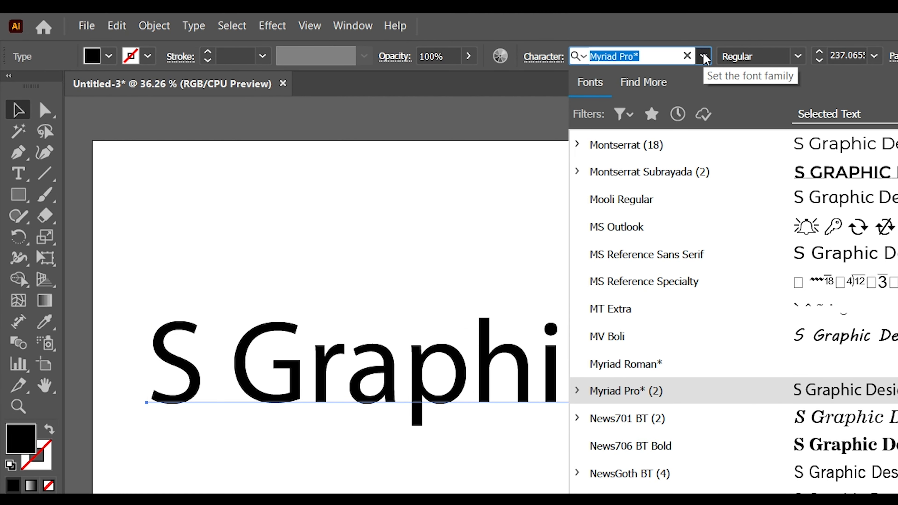
text(rob)
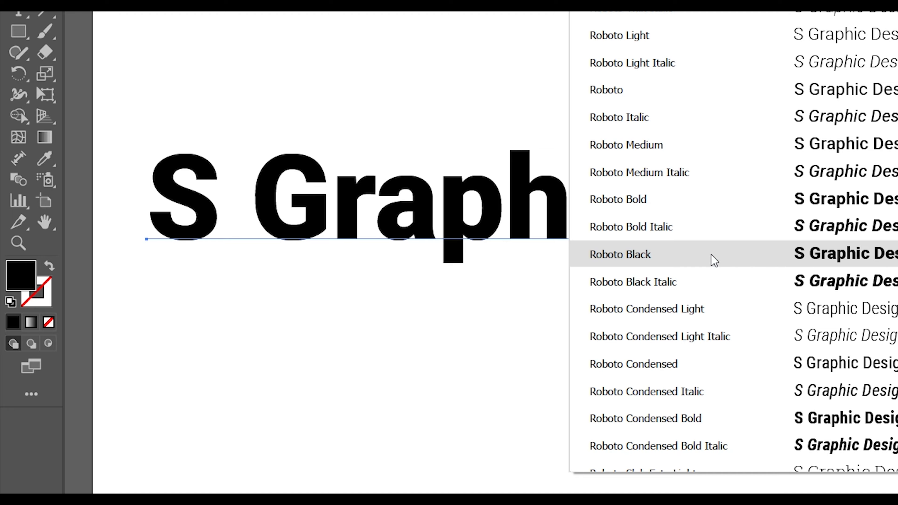
click(713, 261)
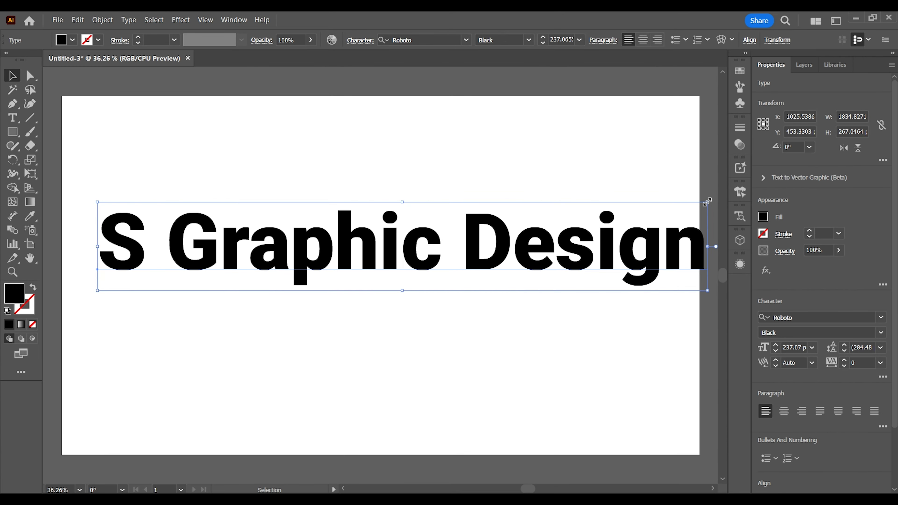
Scale the "S Graphic Design" text down to about 1311 px wide and move it to the upper middle of the artboard
drag(706, 201, 533, 227)
drag(383, 269, 440, 244)
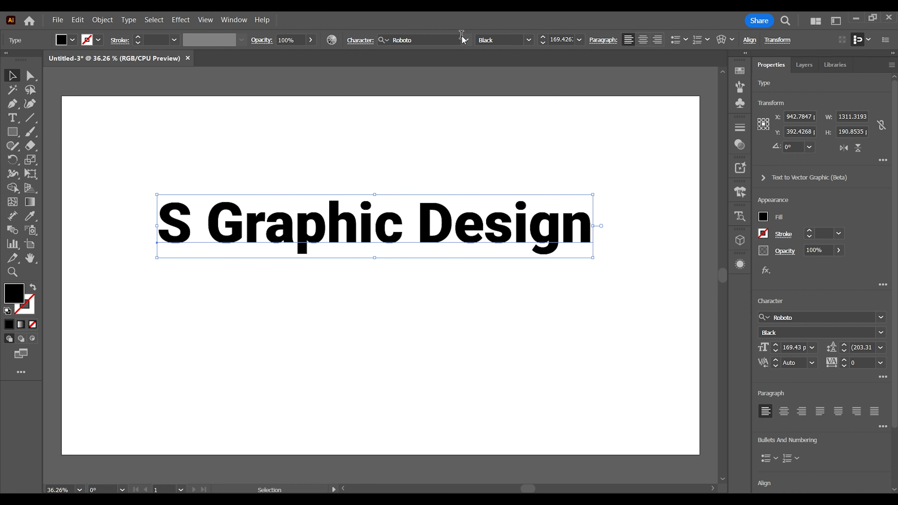
click(430, 40)
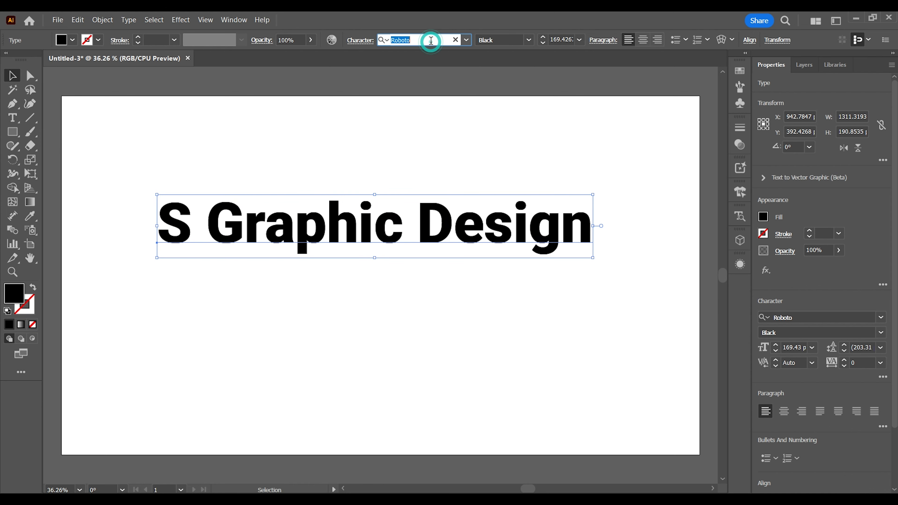
click(496, 144)
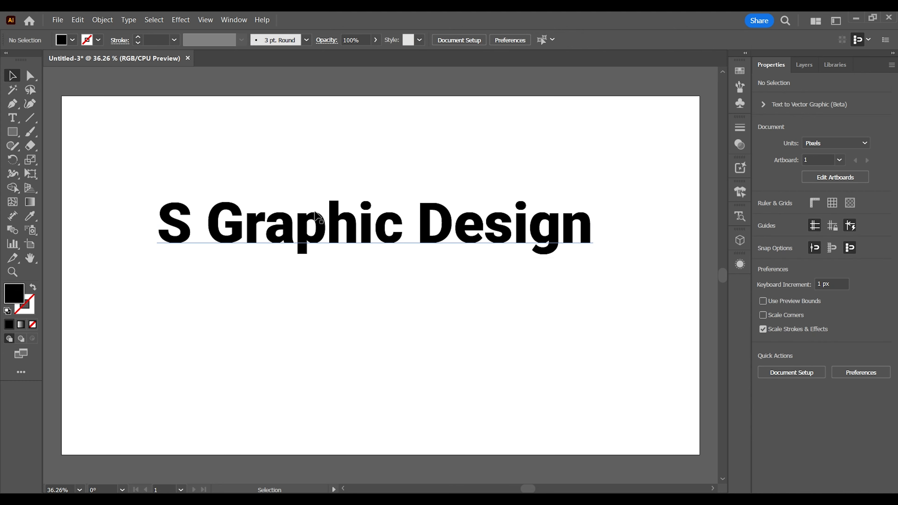
Duplicate the heading directly below itself and replace the copy's text with "Illustrator Tutorial"
drag(312, 252, 312, 318)
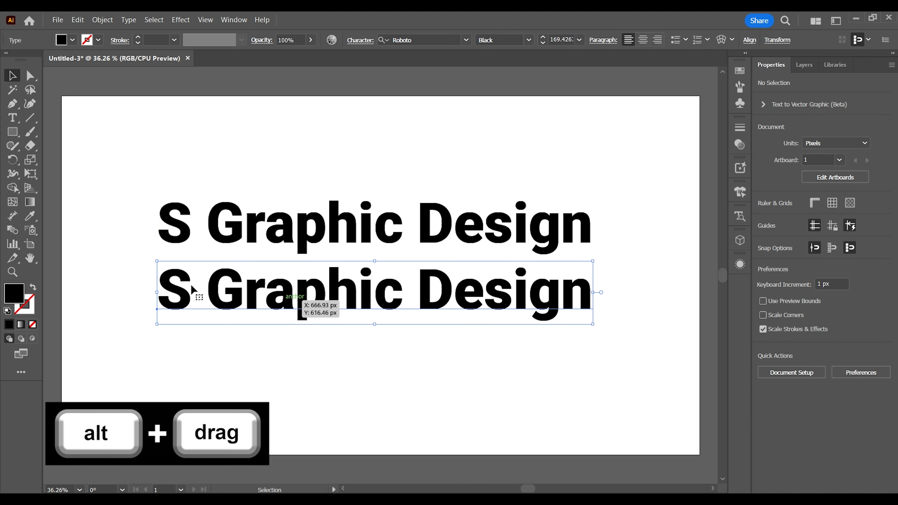
double_click(169, 283)
drag(163, 285, 580, 309)
text(Illus)
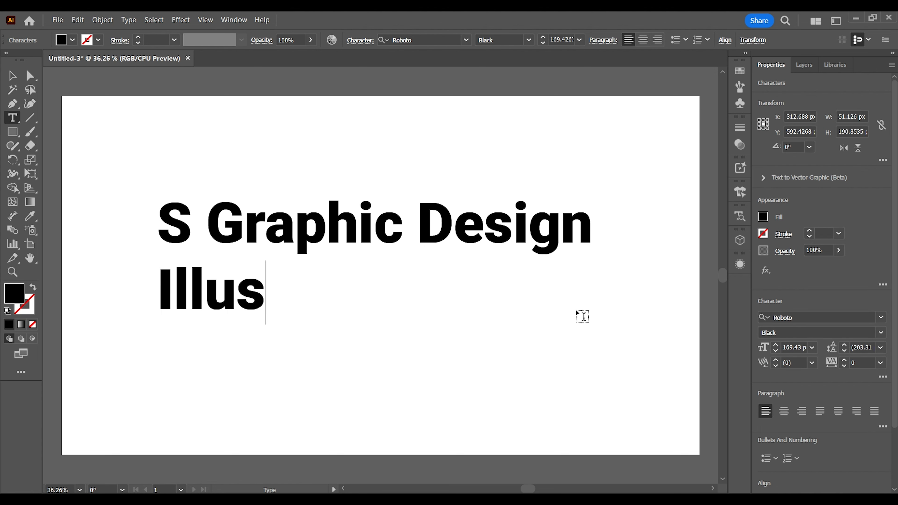
text(trator )
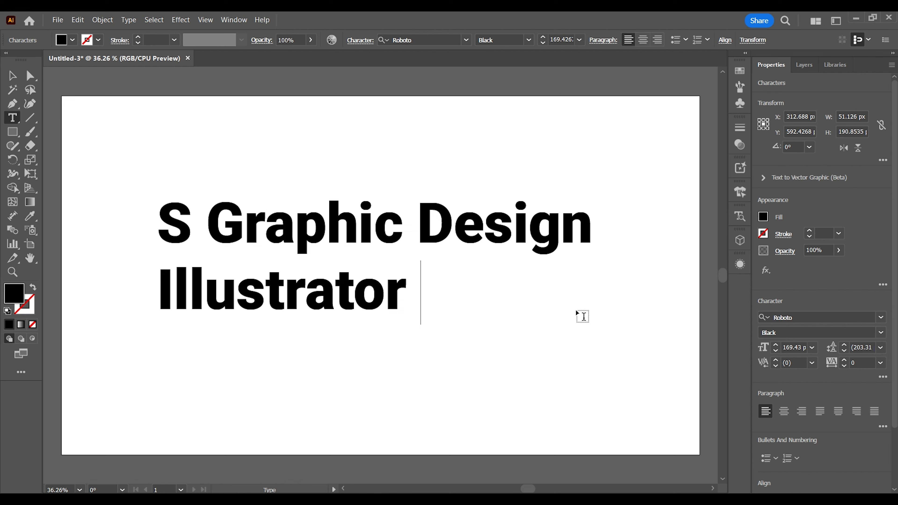
text(Tutor)
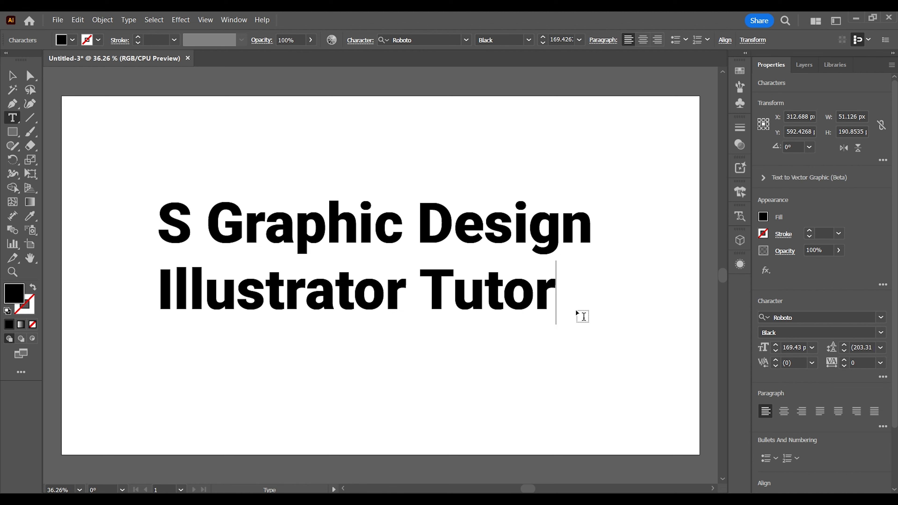
text(ial)
click(14, 76)
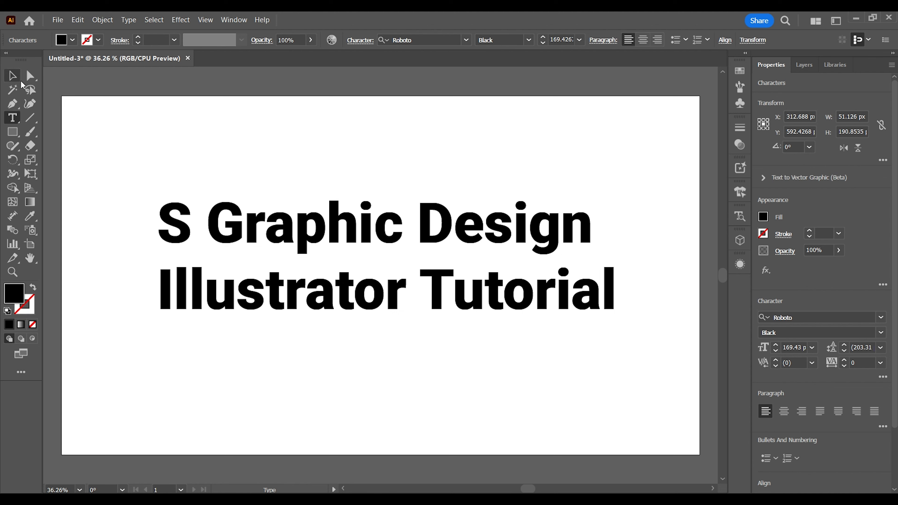
Set the "Illustrator Tutorial" line to the Thin style and scale it down to about 81.5 pt beneath the heading
click(528, 40)
click(516, 54)
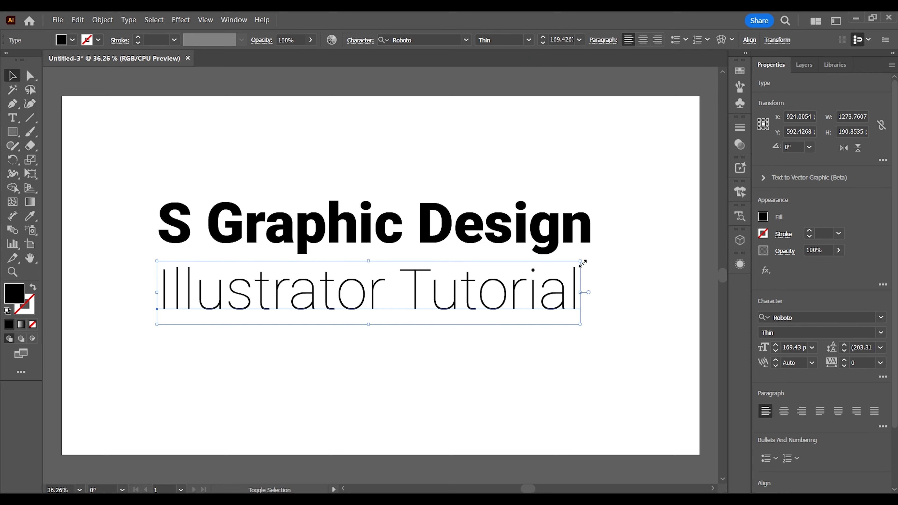
drag(583, 264, 363, 296)
click(308, 311)
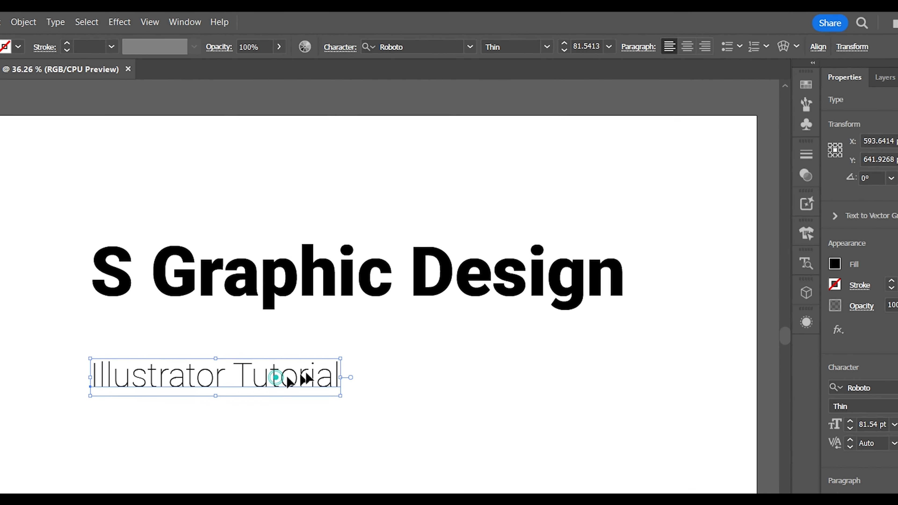
drag(290, 380, 435, 360)
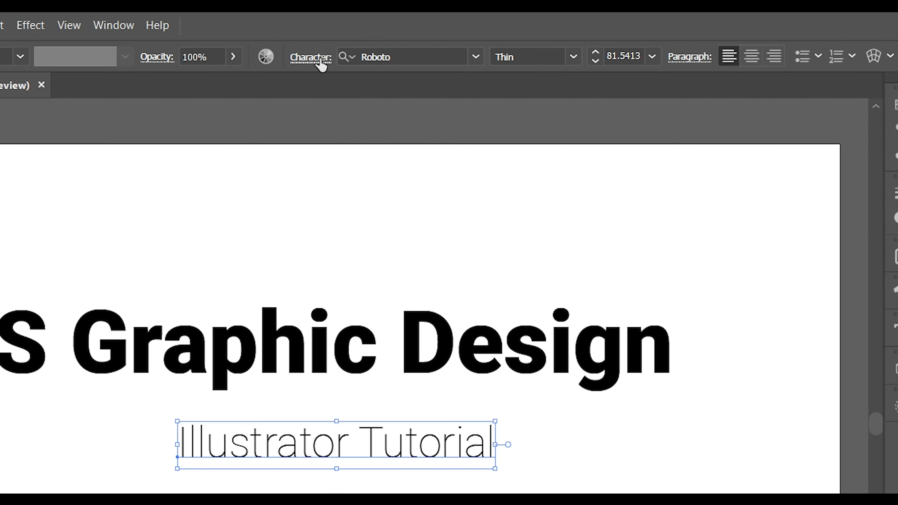
Apply All Caps to the "S Graphic Design" heading
click(319, 60)
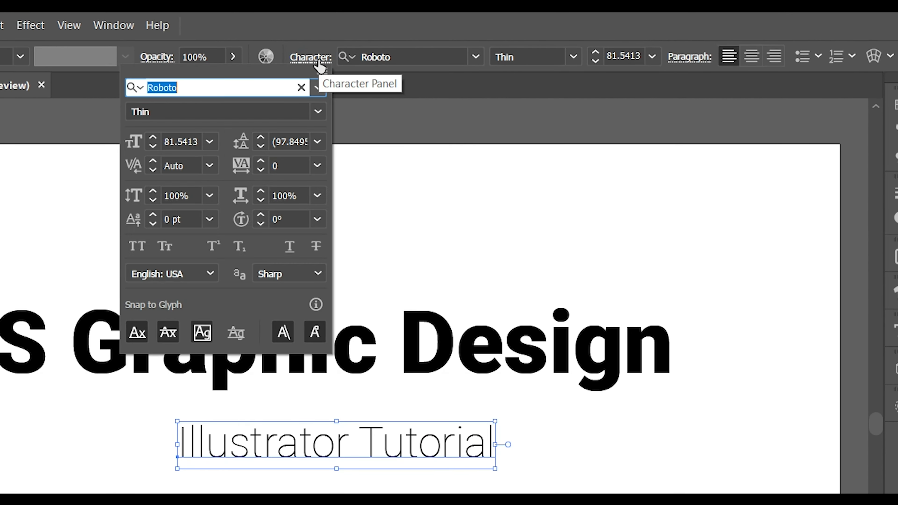
click(319, 60)
click(277, 341)
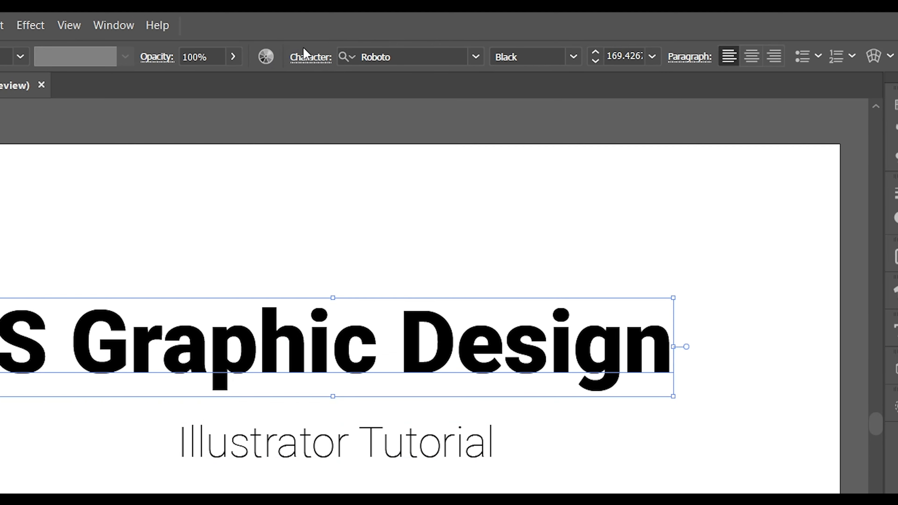
click(304, 56)
click(142, 247)
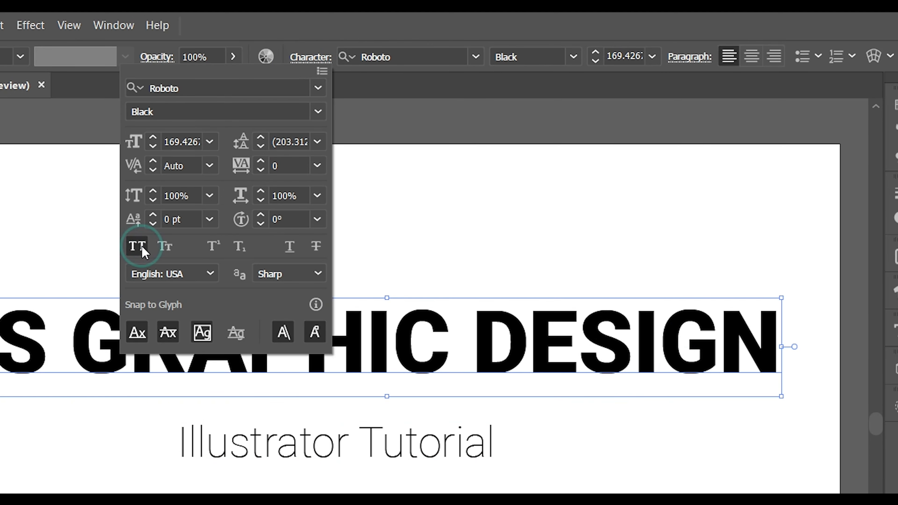
click(400, 238)
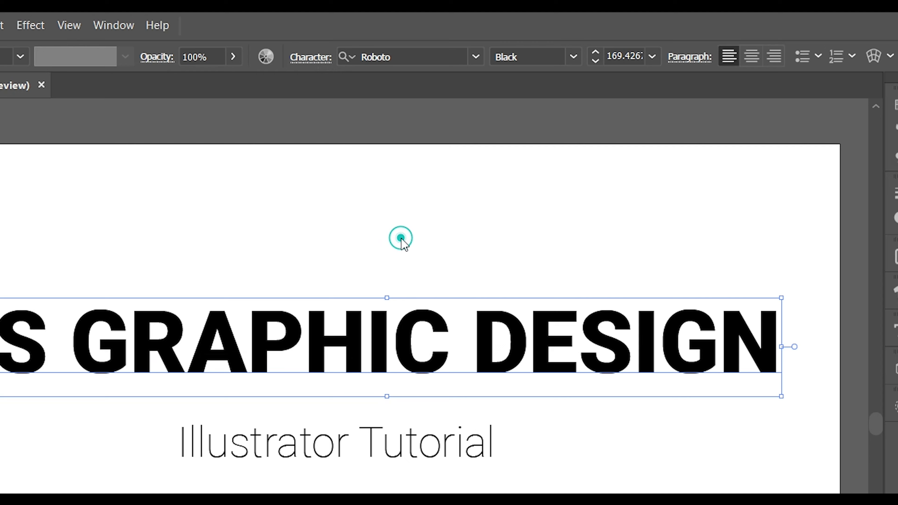
Set the tracking of the "Illustrator Tutorial" line to 300
click(372, 440)
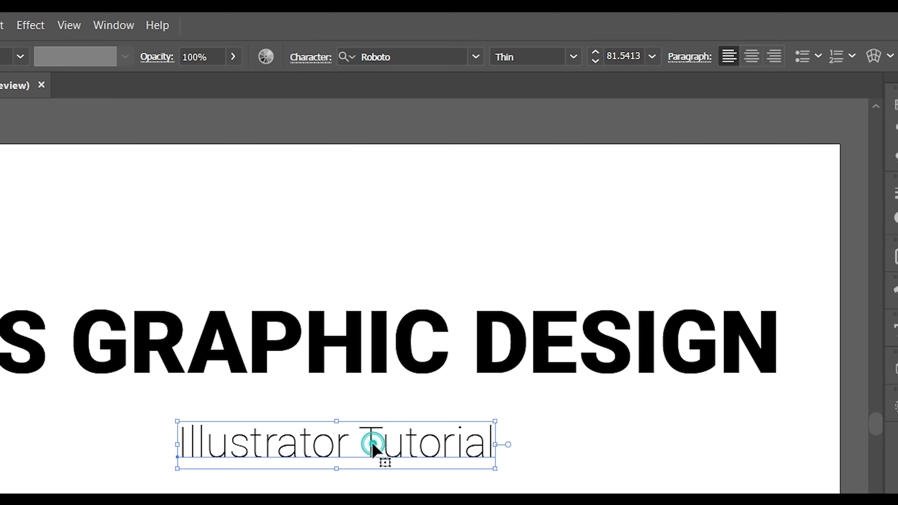
click(324, 59)
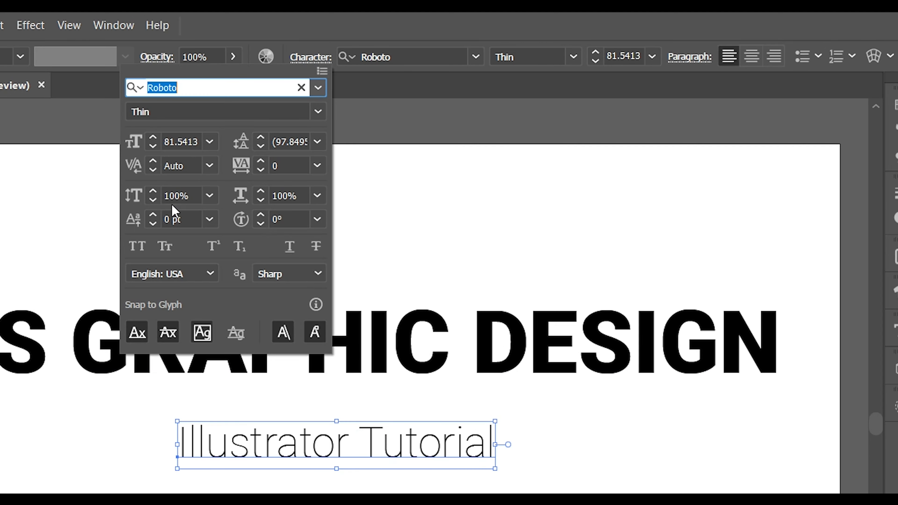
click(288, 166)
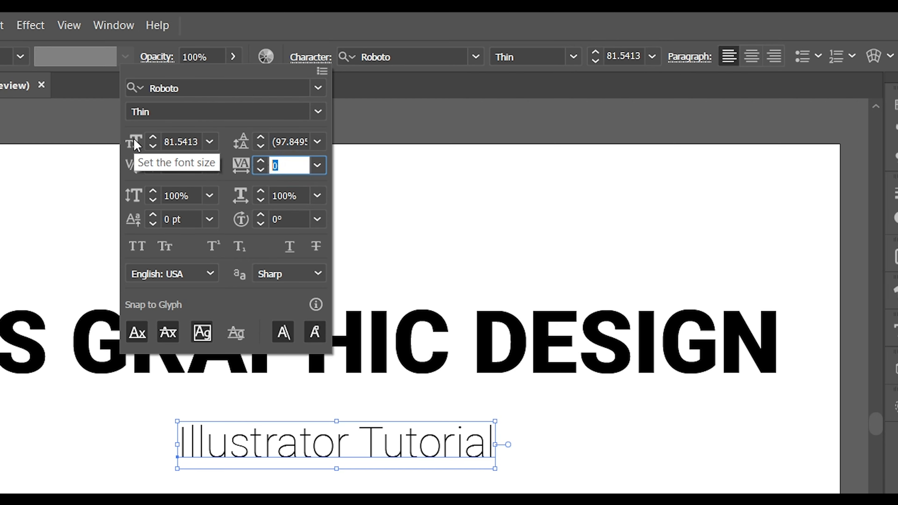
text(300)
key(Return)
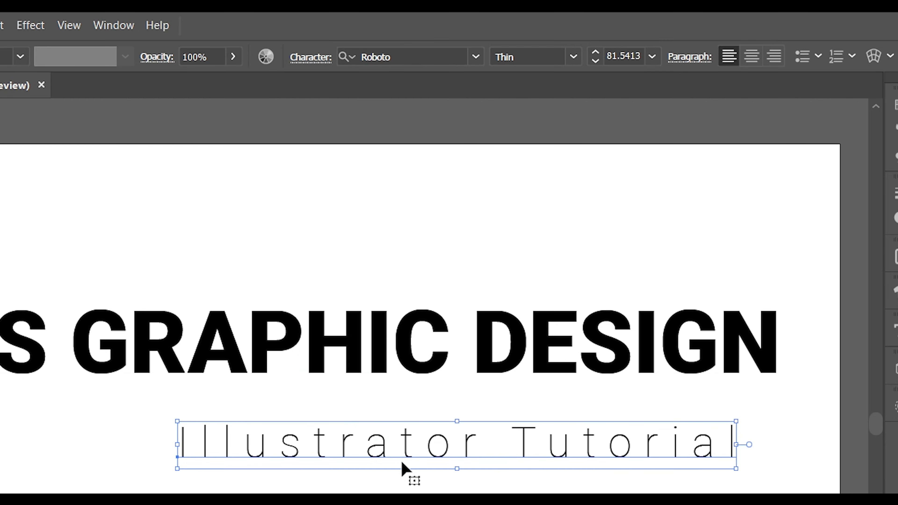
Enlarge the "Illustrator Tutorial" line to nearly the heading's width and place it close beneath the heading
drag(378, 448, 237, 441)
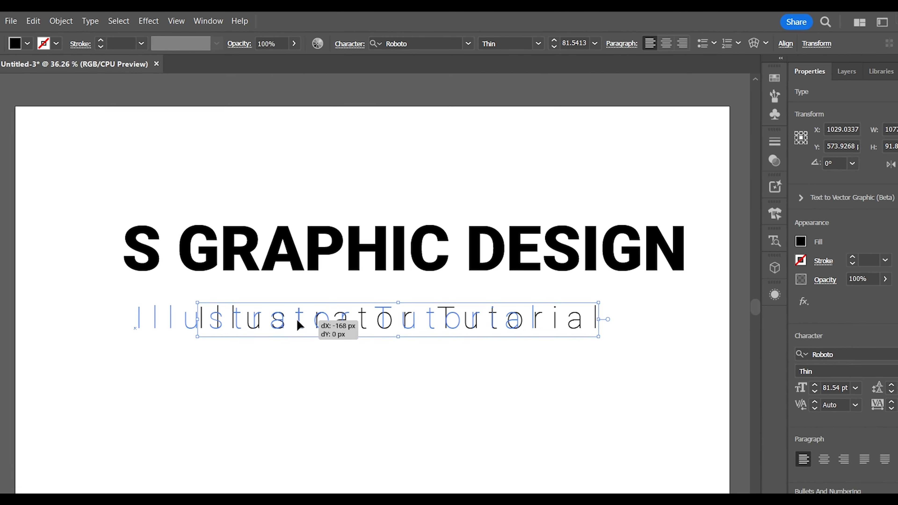
drag(297, 322, 297, 323)
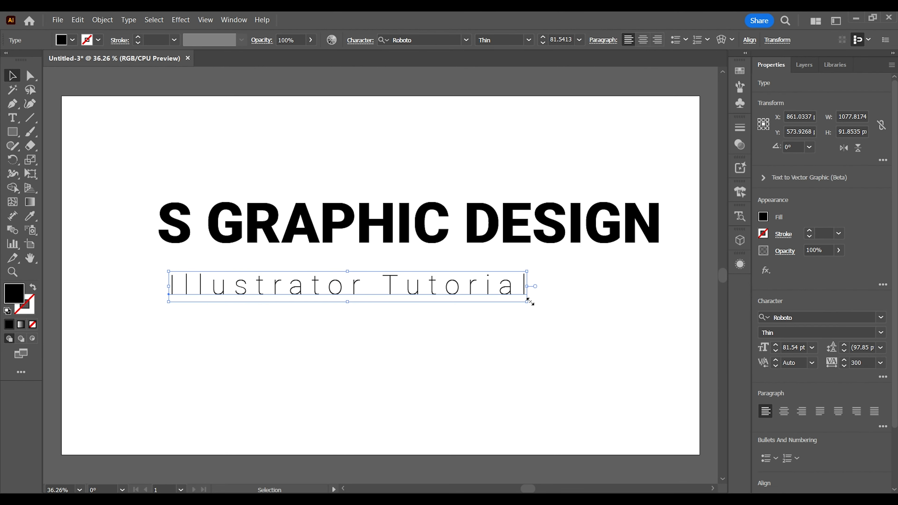
drag(529, 301, 658, 316)
drag(420, 301, 424, 285)
click(439, 352)
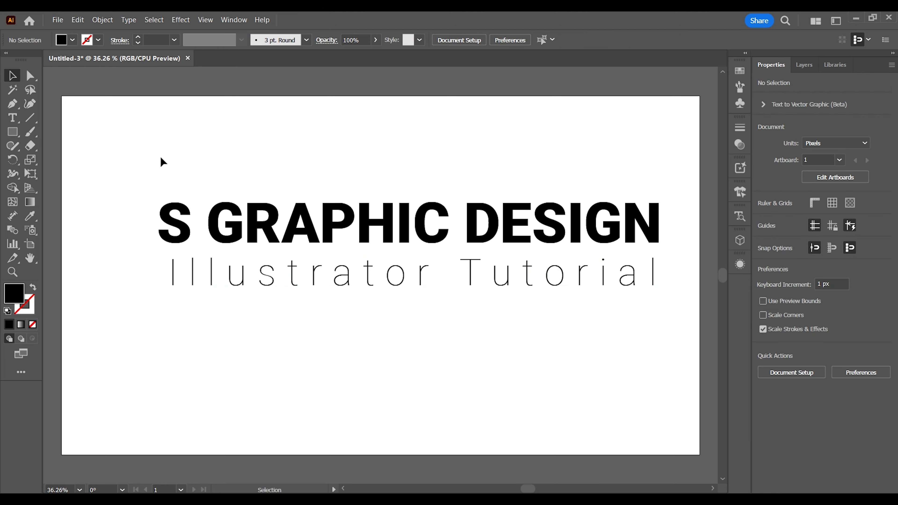
Align the heading and the "Illustrator Tutorial" line to each other by their horizontal centers
drag(136, 154, 434, 289)
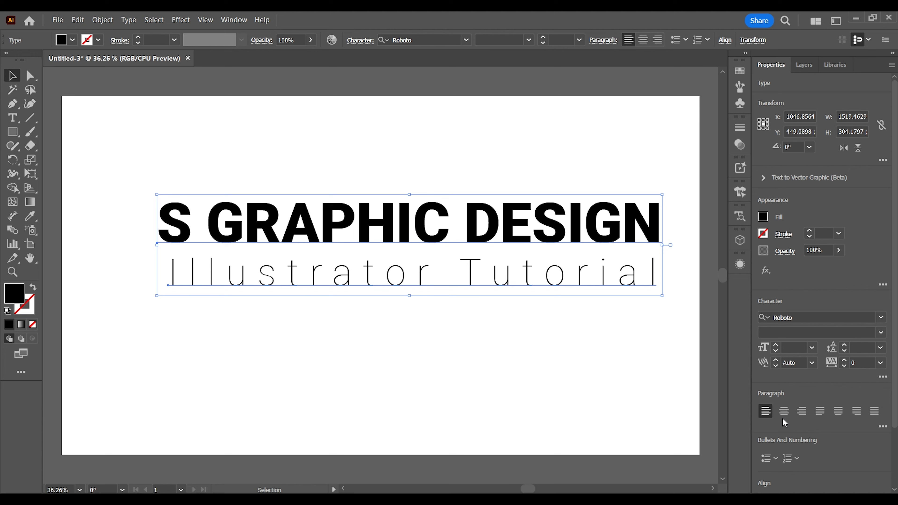
scroll(825, 412, down, 3)
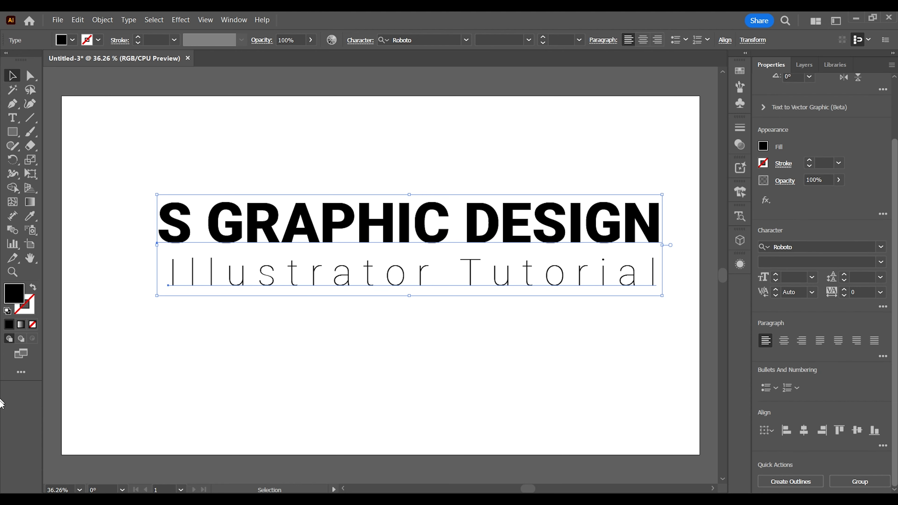
click(804, 432)
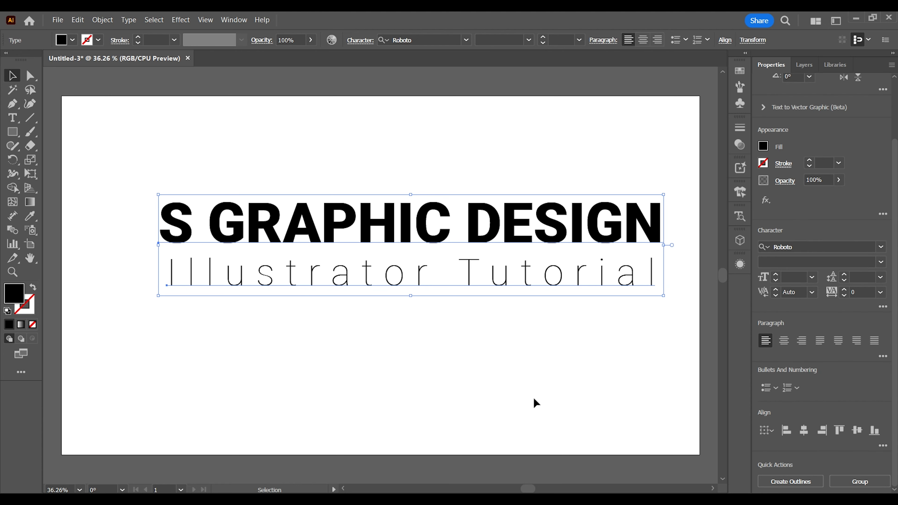
click(410, 392)
Convert both text lines to outlines
drag(116, 155, 616, 305)
right_click(482, 226)
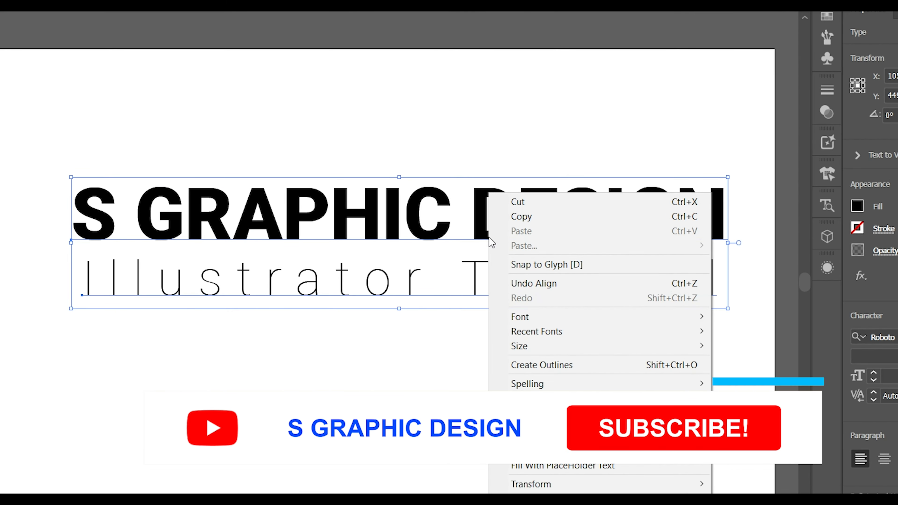
click(512, 339)
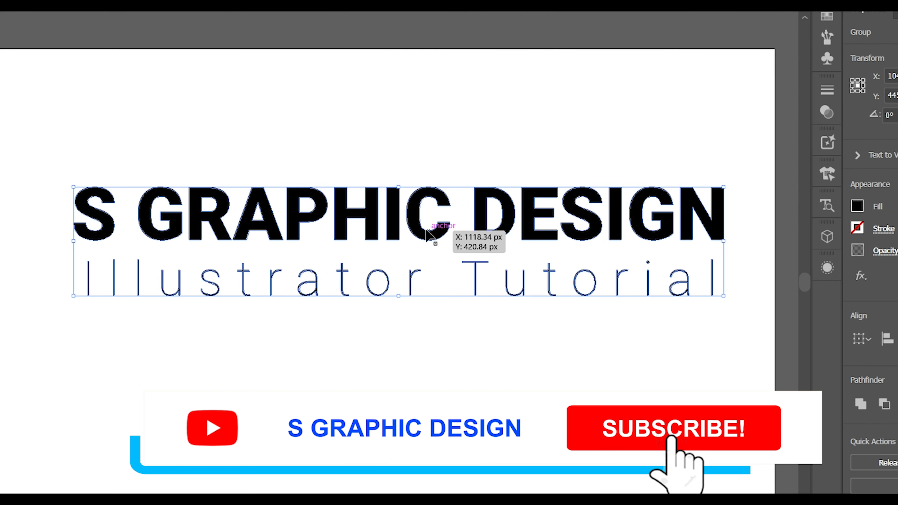
click(395, 88)
Group the two outlined lines and scale the group down to about 502 px wide near the artboard's upper-left corner
drag(262, 121, 493, 325)
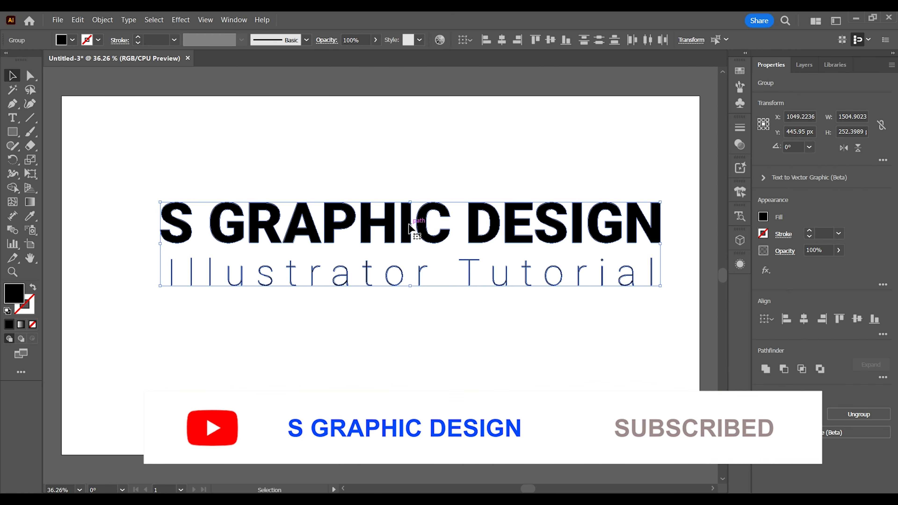
right_click(398, 216)
click(459, 363)
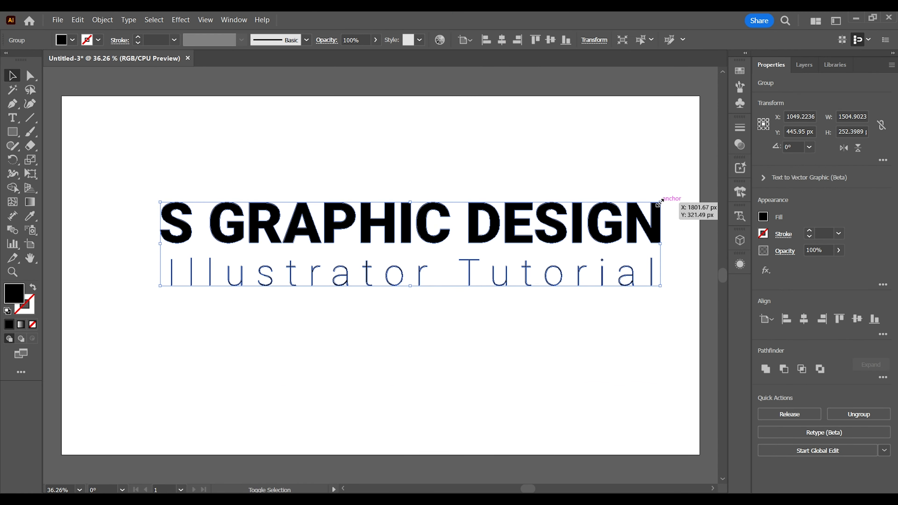
drag(659, 202, 247, 177)
click(324, 257)
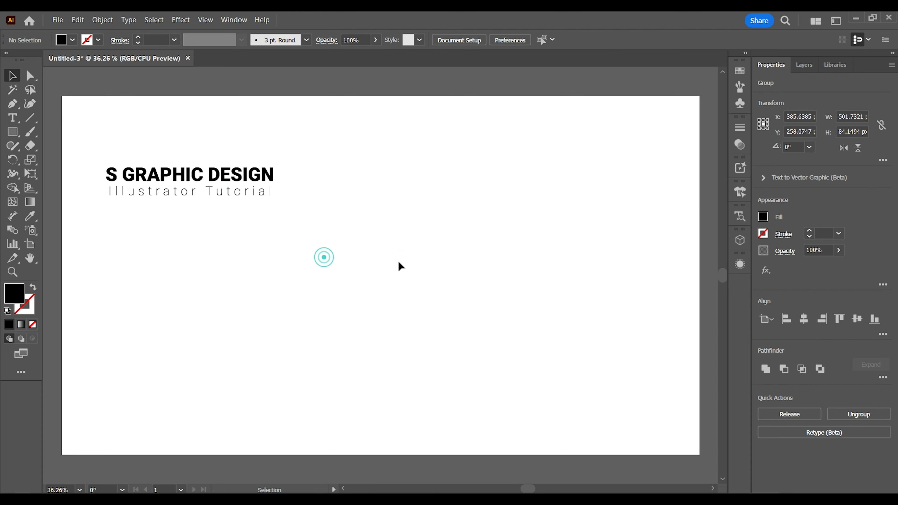
Duplicate the grouped text horizontally to the right of the original, leaving a gap between the two
click(241, 180)
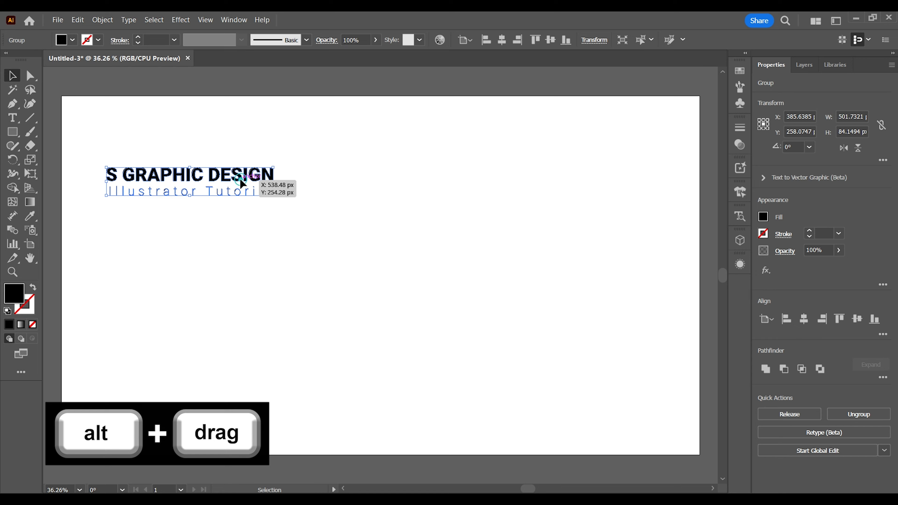
drag(242, 182, 477, 182)
click(477, 265)
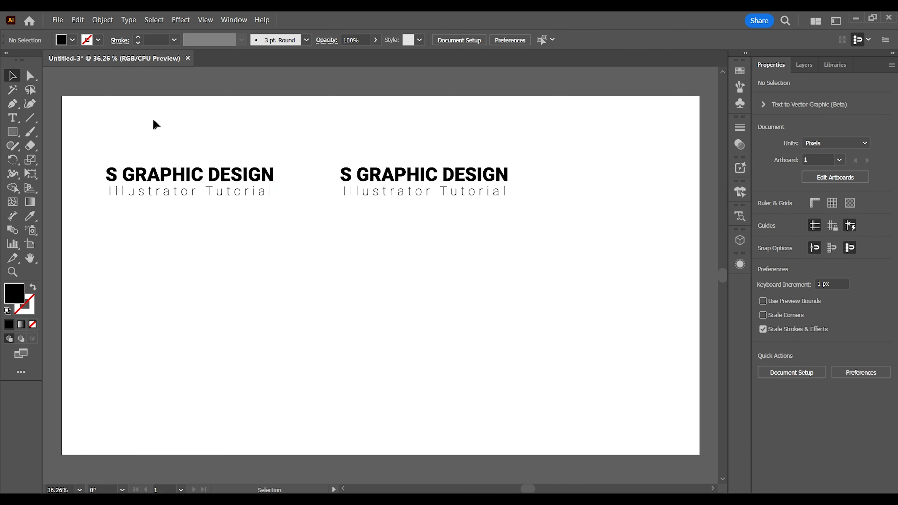
drag(153, 120, 451, 228)
right_click(402, 180)
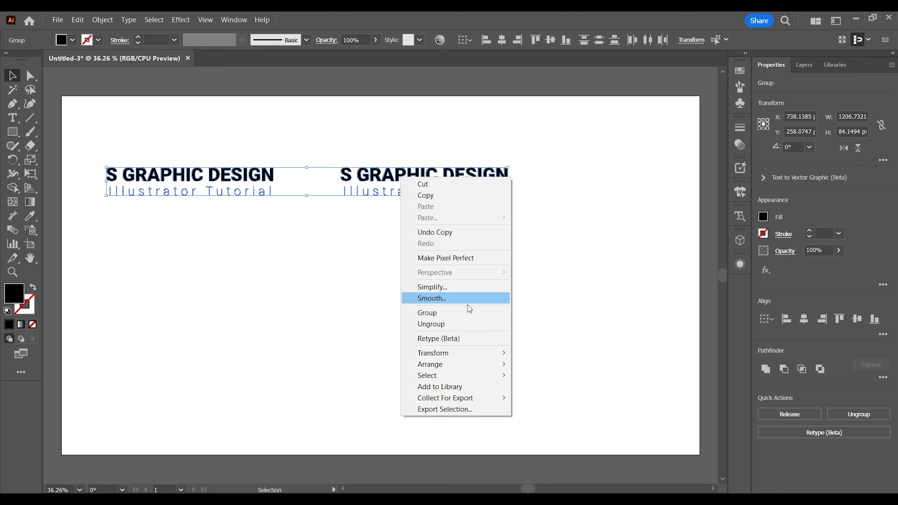
click(387, 269)
Move the second text copy horizontally closer to the original, narrowing the gap between them
drag(329, 147, 531, 235)
drag(398, 179, 364, 181)
click(307, 234)
Group the two side-by-side text copies into a single object
drag(185, 127, 408, 199)
right_click(409, 199)
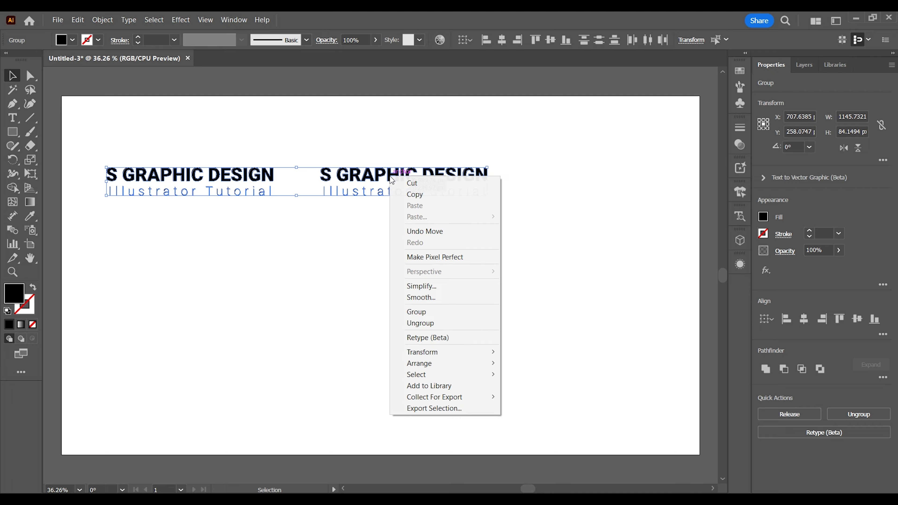
click(428, 312)
click(315, 135)
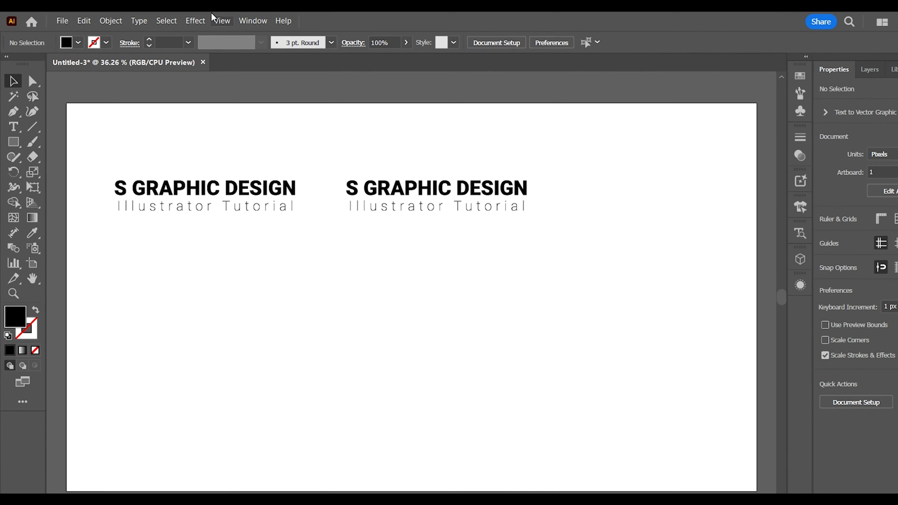
Save the grouped text pair as a dynamic Movie Clip symbol named "S Graphic Design"
click(253, 20)
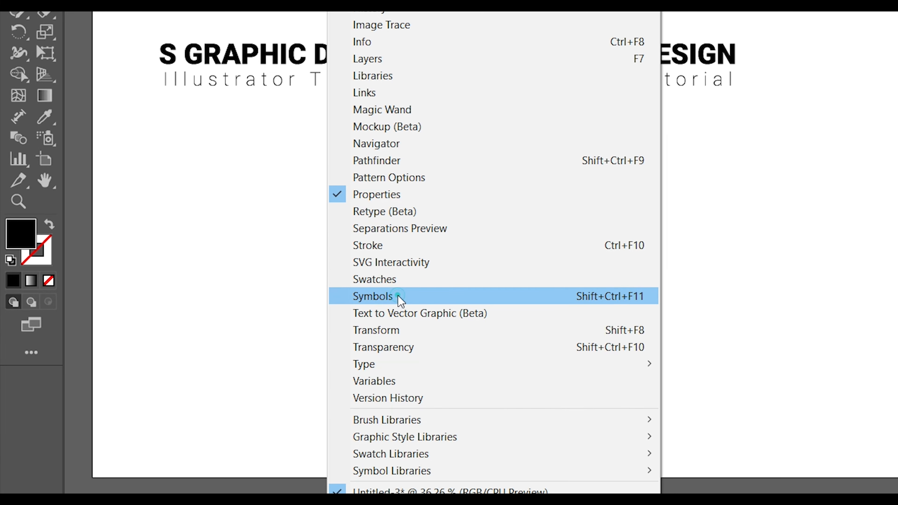
click(399, 300)
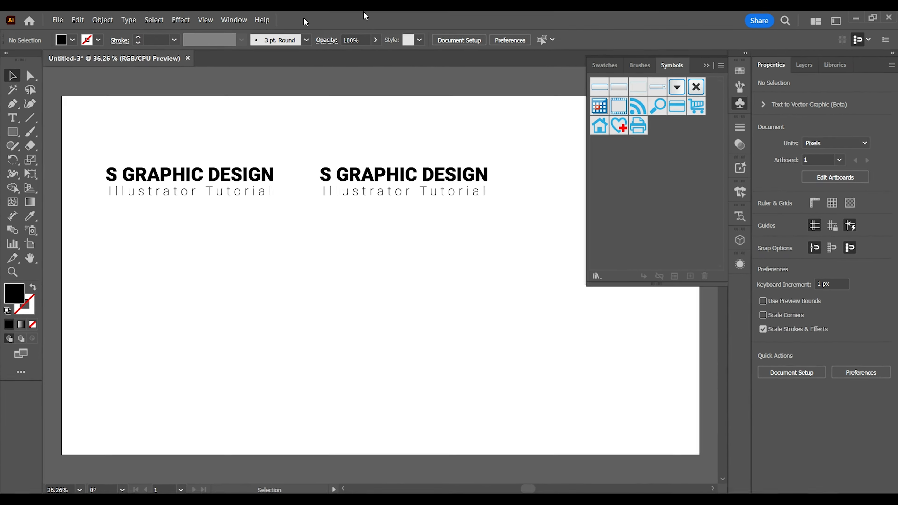
drag(175, 142, 632, 185)
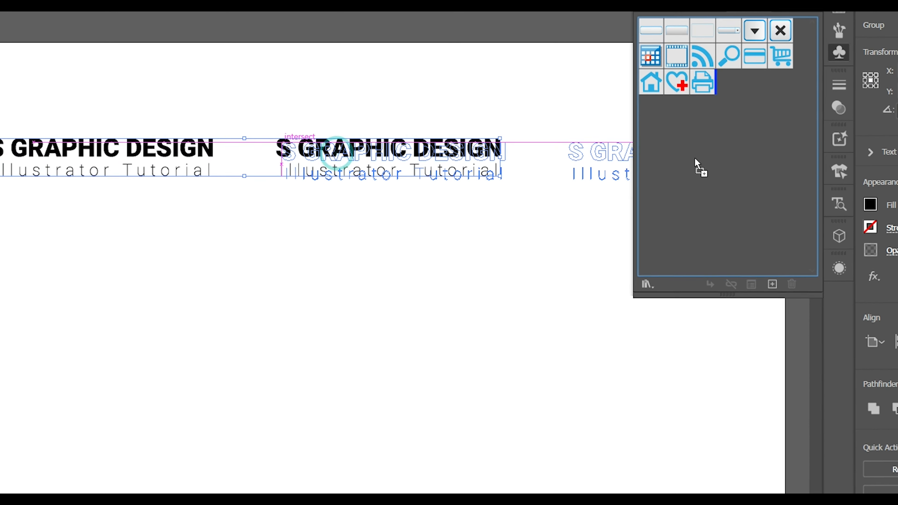
drag(695, 166, 702, 168)
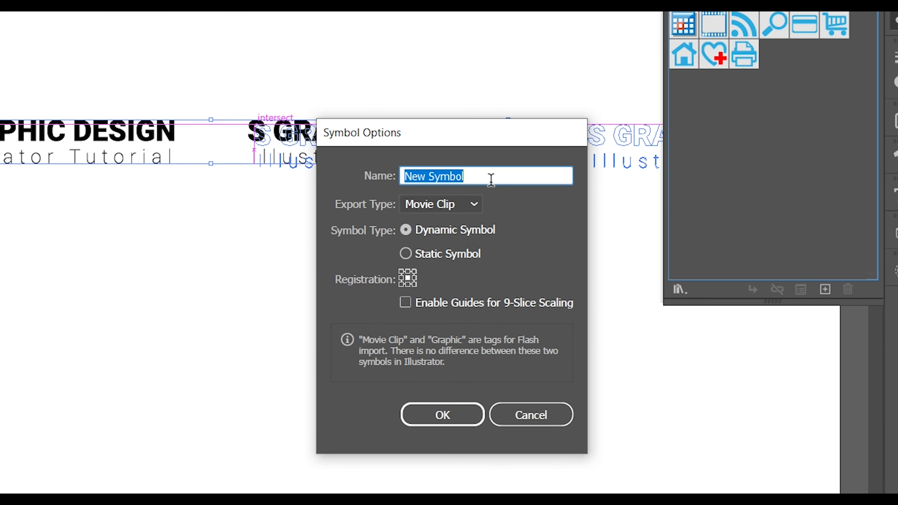
text(S Graphic Design)
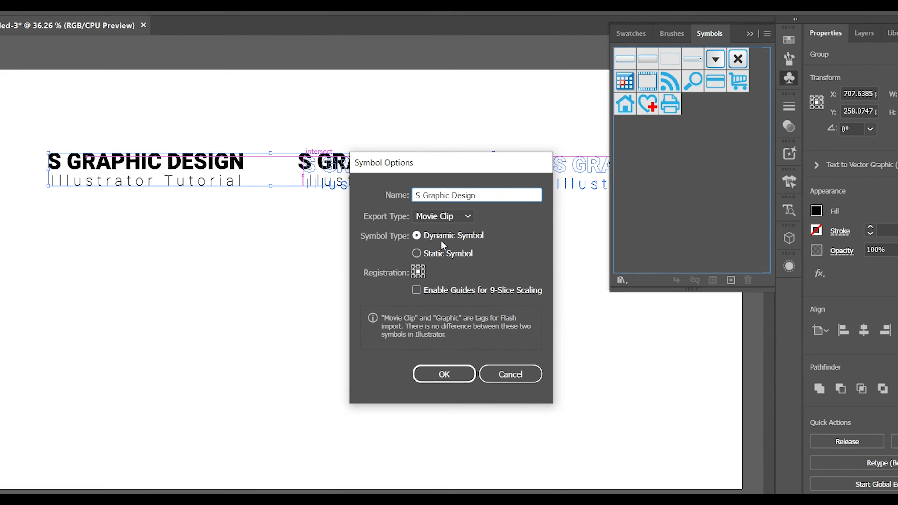
click(444, 374)
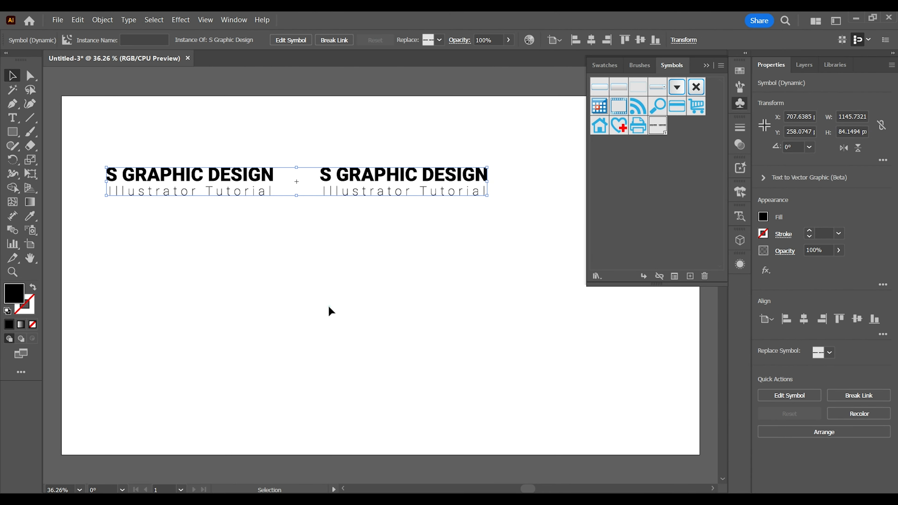
Delete the text pair from the artboard, keeping only its saved symbol
click(331, 311)
drag(198, 141, 453, 225)
key(Delete)
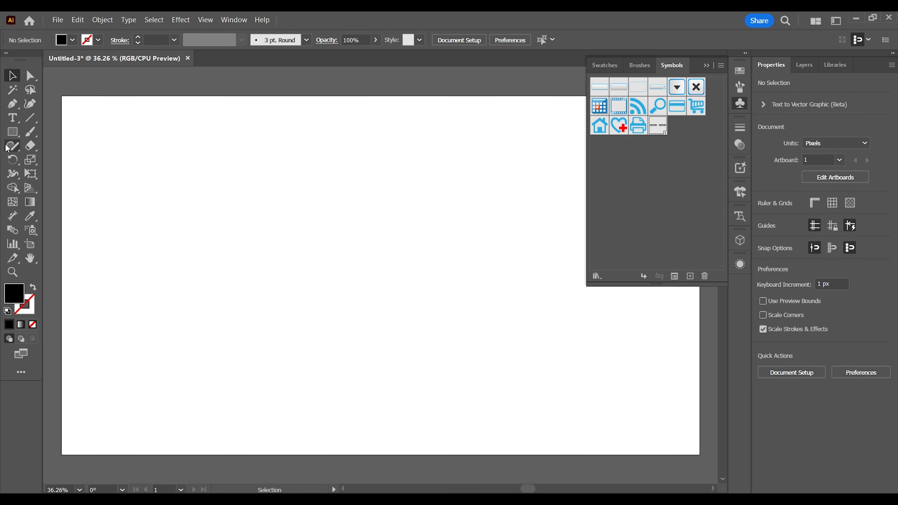
Draw a tall black rectangle about 552 px wide and 929 px high on the left half of the artboard
drag(12, 131, 33, 134)
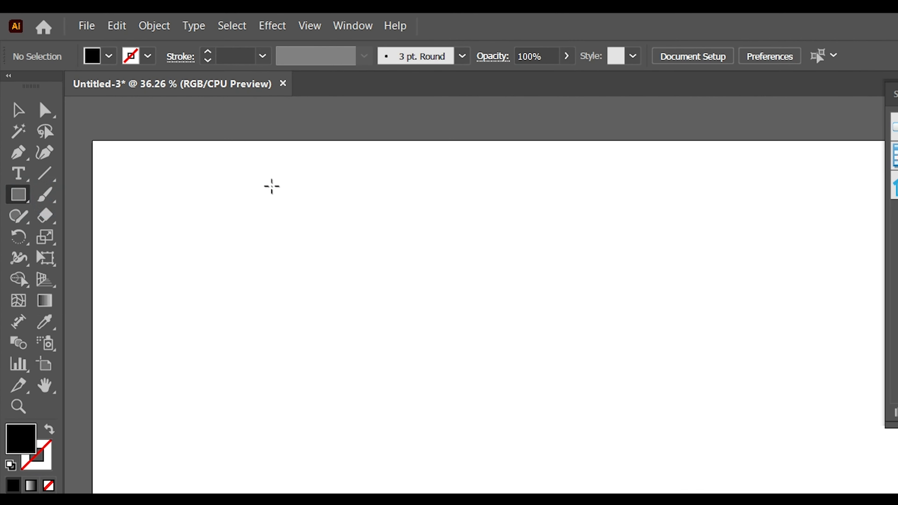
drag(272, 186, 534, 504)
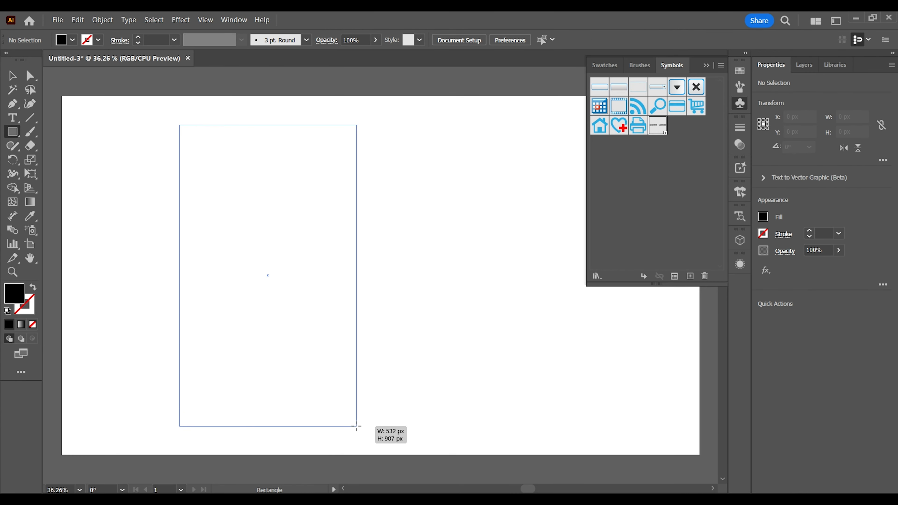
drag(356, 426, 363, 433)
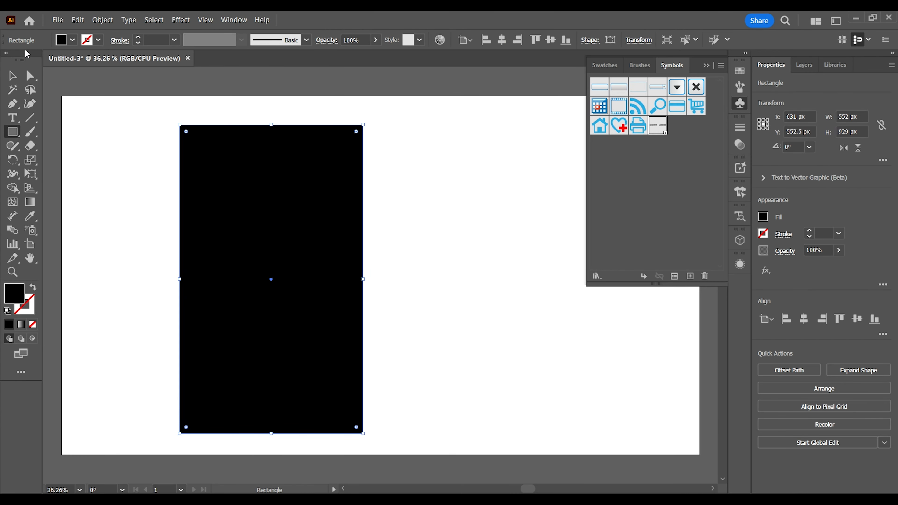
click(13, 75)
Start the 3D Revolve (Classic) effect on the rectangle with the preview enabled
click(178, 21)
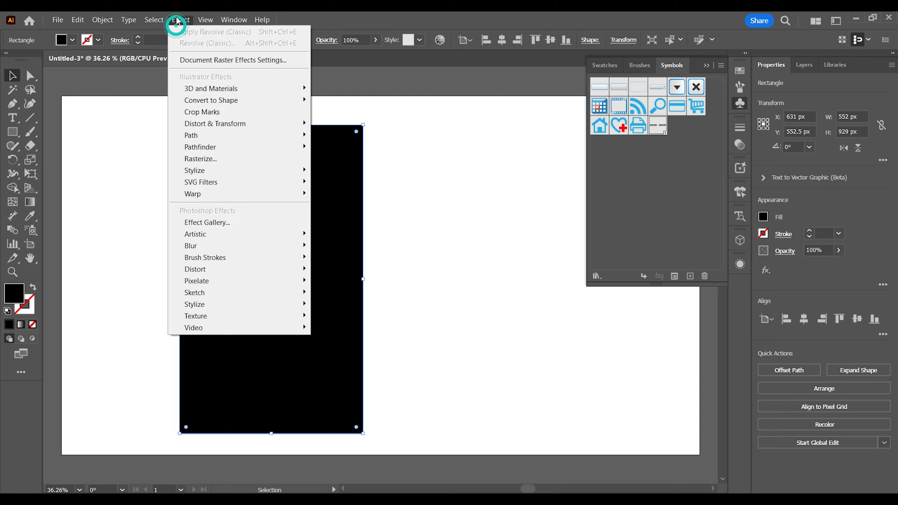
click(214, 89)
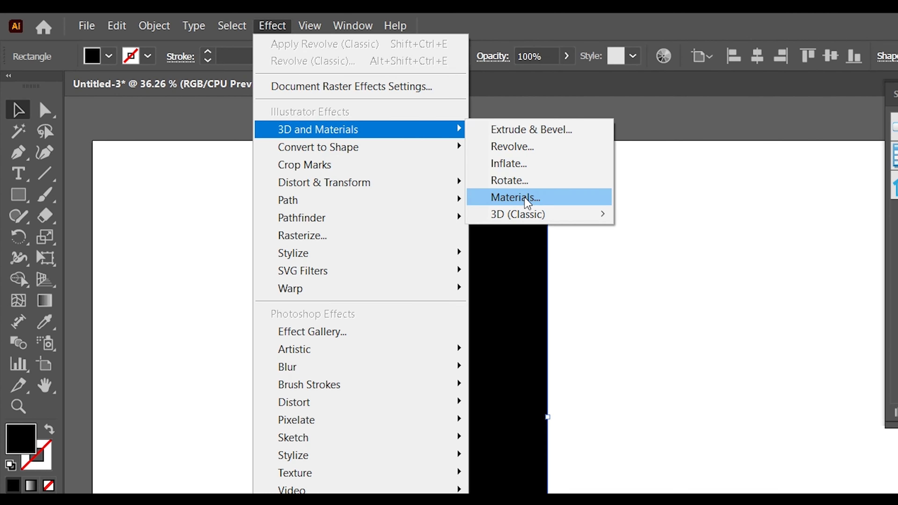
click(517, 214)
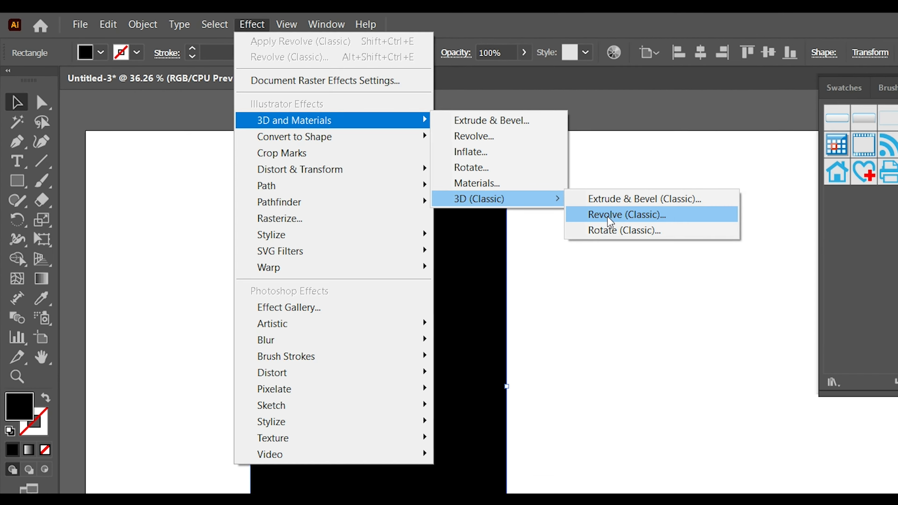
click(657, 231)
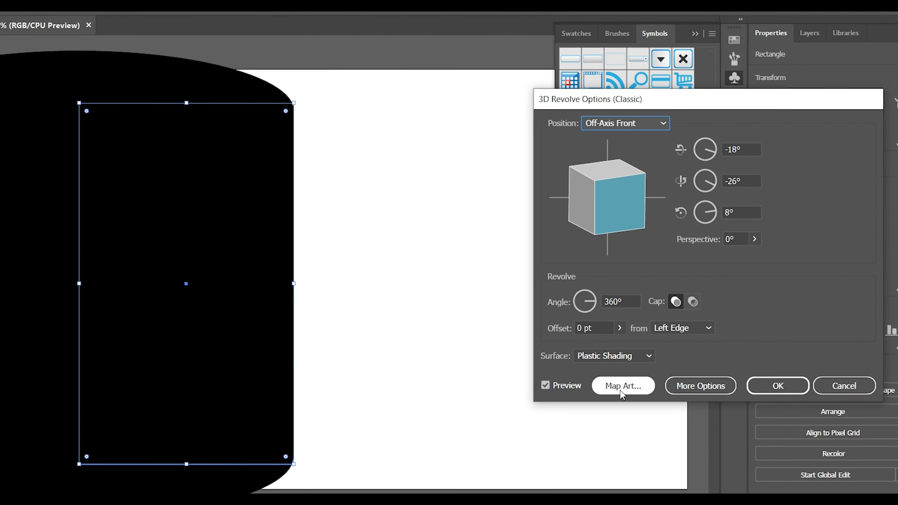
Map the "S Graphic Design" symbol onto surface 3 of 3 of the revolved shape and enable Invisible Geometry
click(621, 393)
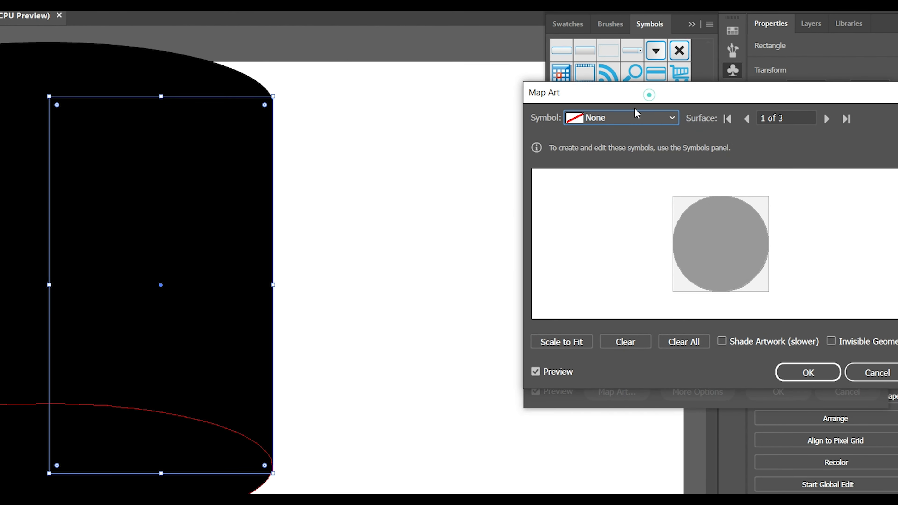
drag(635, 97, 553, 127)
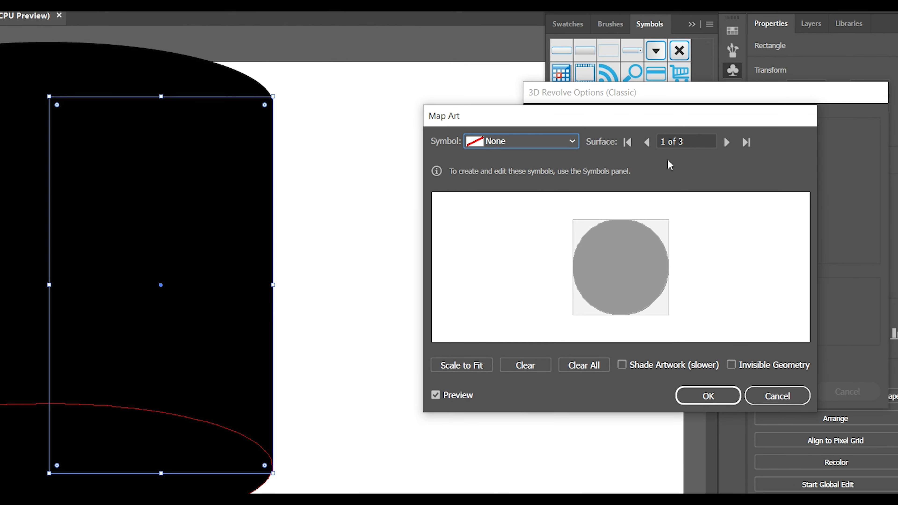
click(727, 142)
click(727, 142)
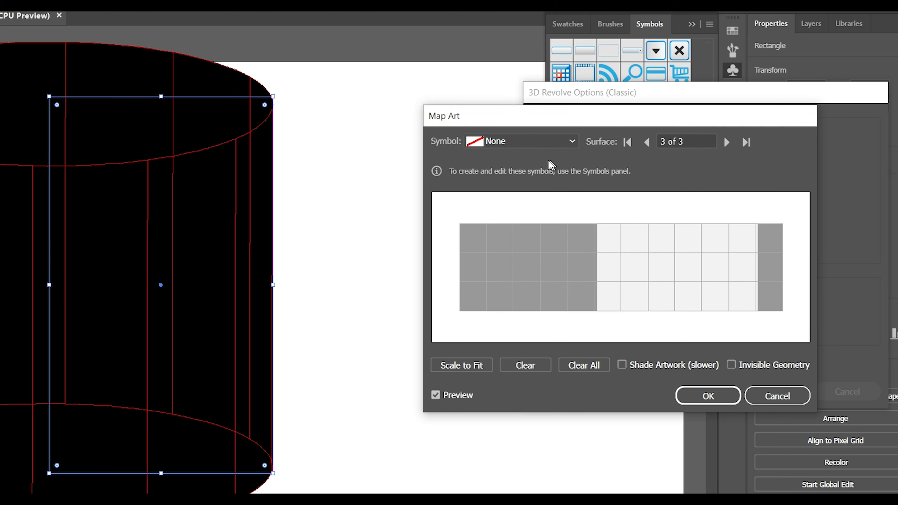
click(549, 141)
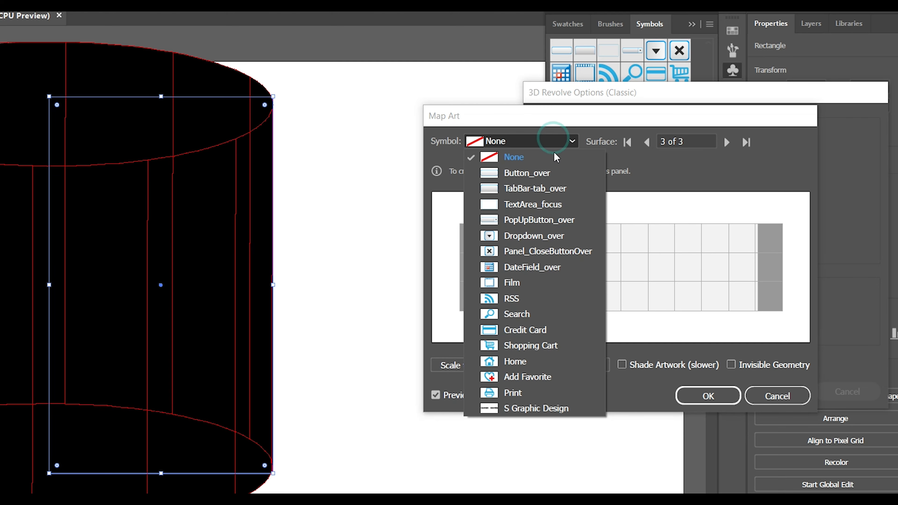
click(513, 410)
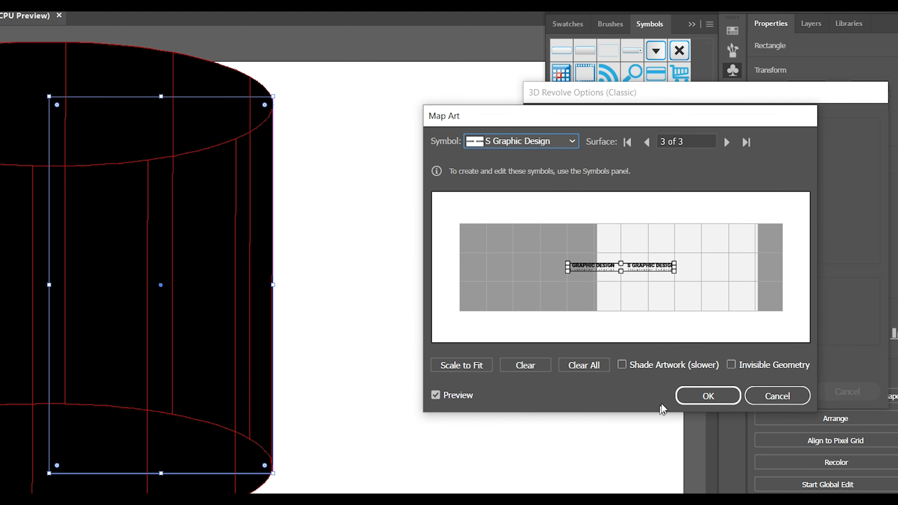
click(731, 364)
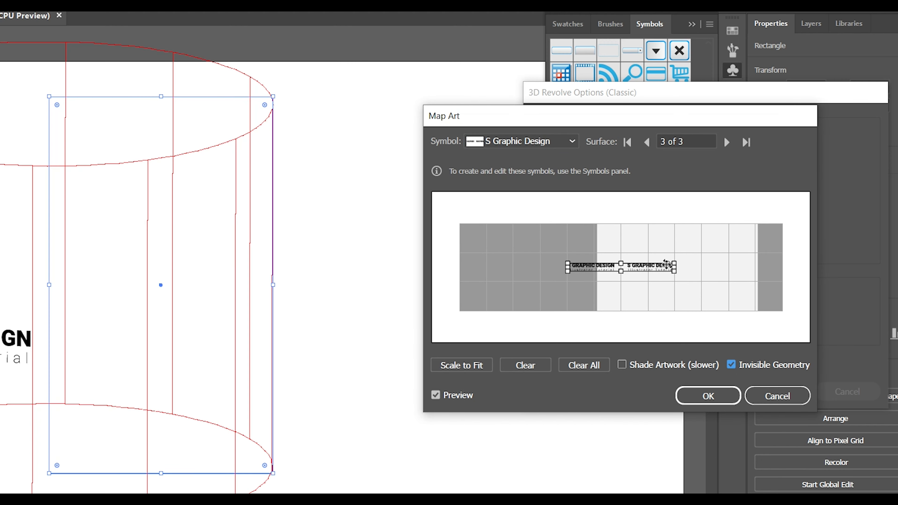
Enlarge the mapped symbol and position it mid-height across most of the surface's width, then accept the mapping
drag(675, 272, 780, 300)
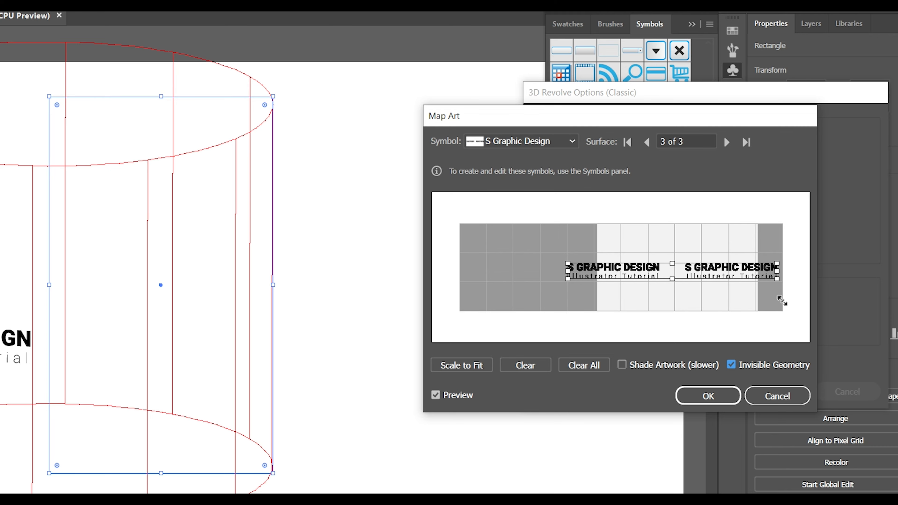
drag(721, 269, 679, 267)
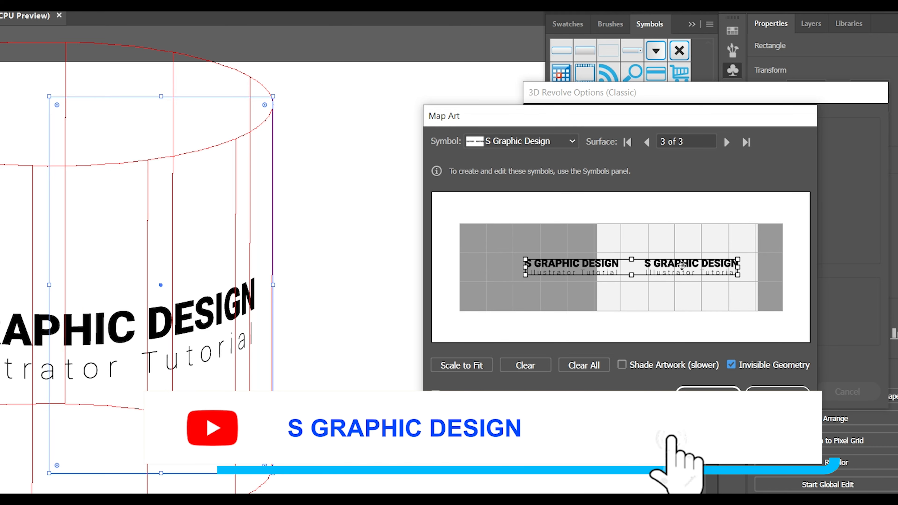
drag(738, 275, 769, 277)
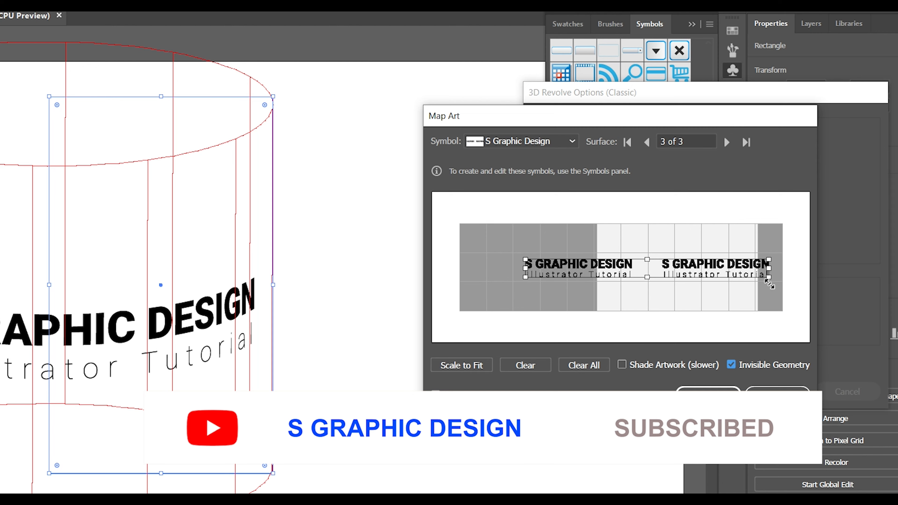
drag(695, 269, 658, 264)
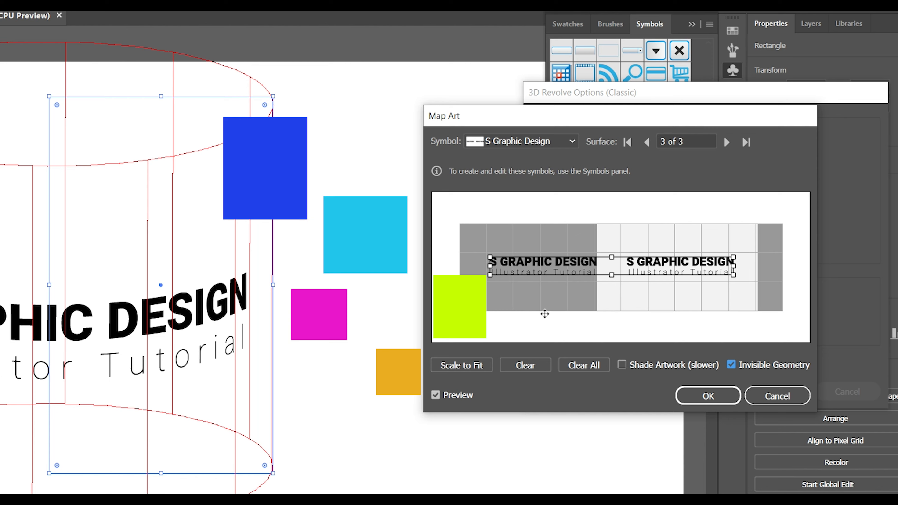
drag(556, 268, 557, 267)
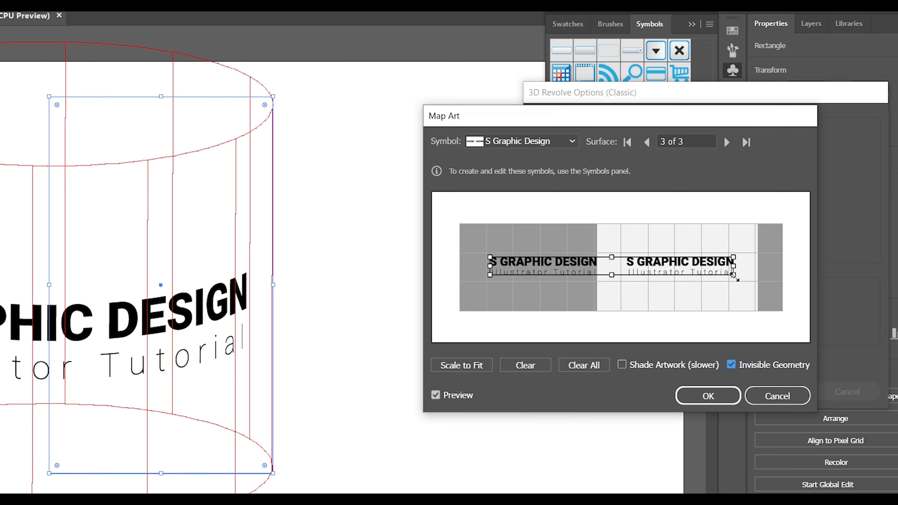
drag(734, 276, 756, 277)
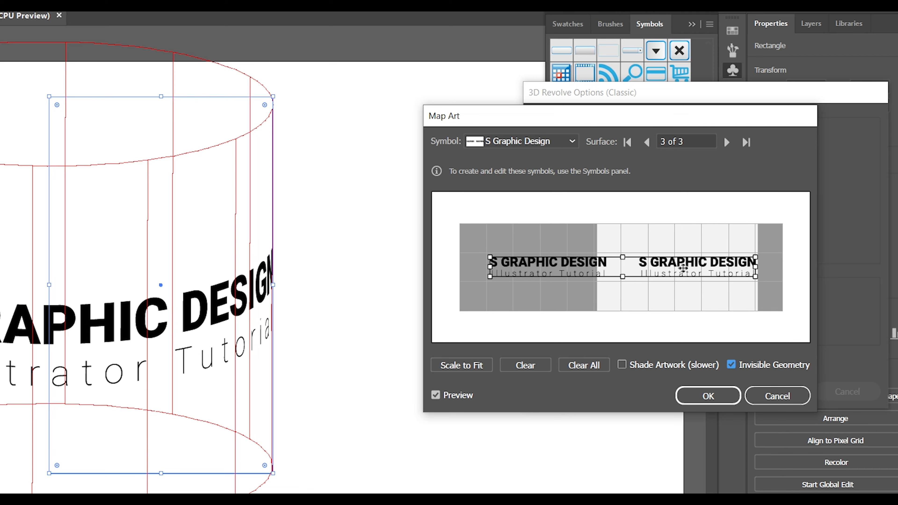
mouse_move(693, 267)
mouse_down()
mouse_move(674, 258)
mouse_move(684, 268)
mouse_up()
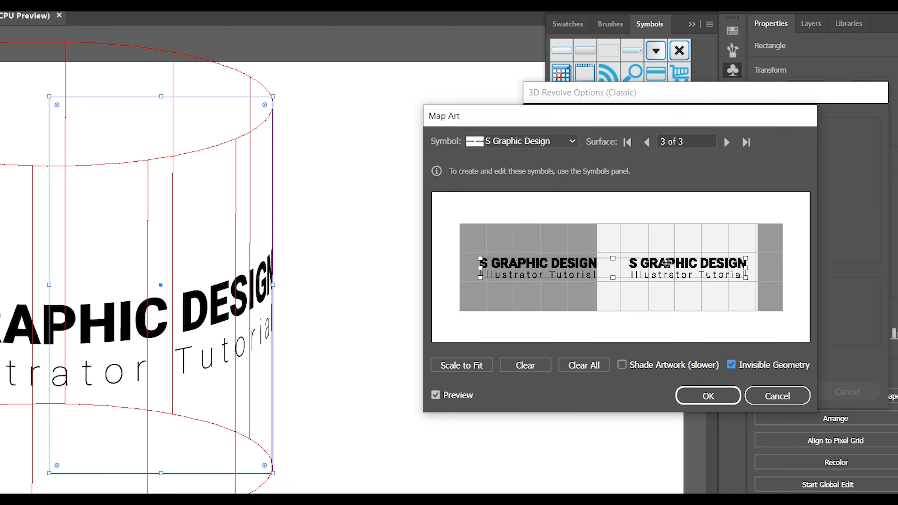
drag(480, 260, 467, 257)
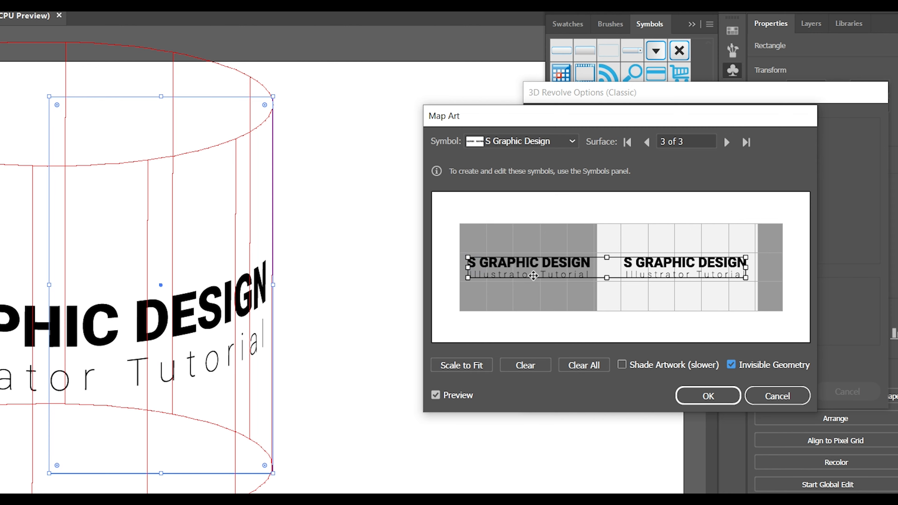
drag(531, 272, 532, 268)
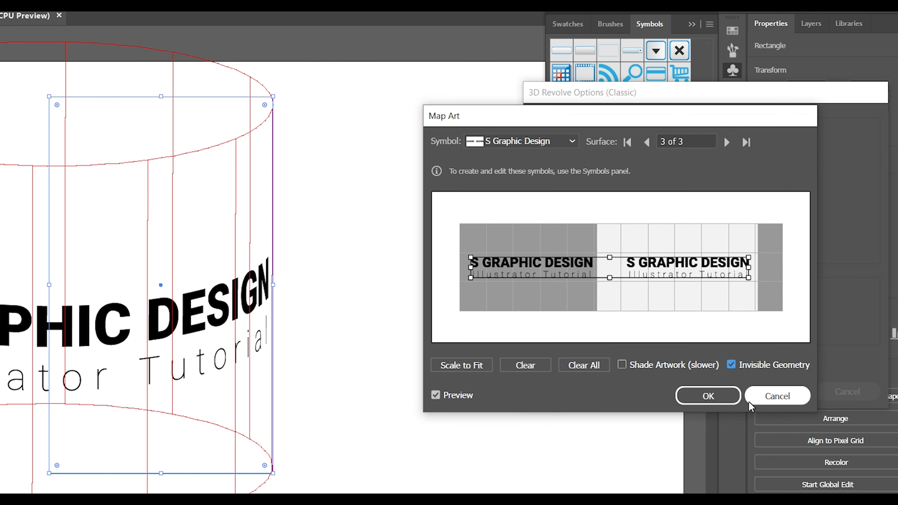
click(708, 396)
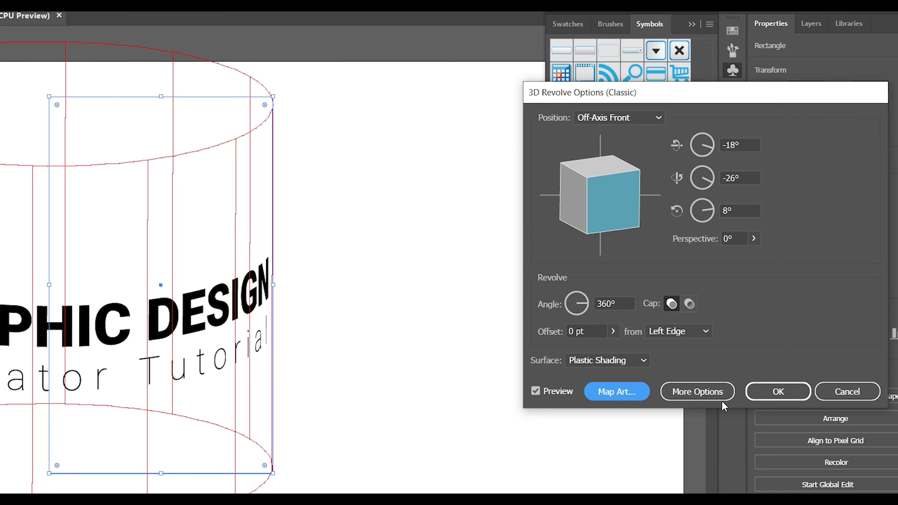
Set a custom rotation of about -39°, -15° and 13° for the revolved text and apply the effect
drag(603, 243, 613, 210)
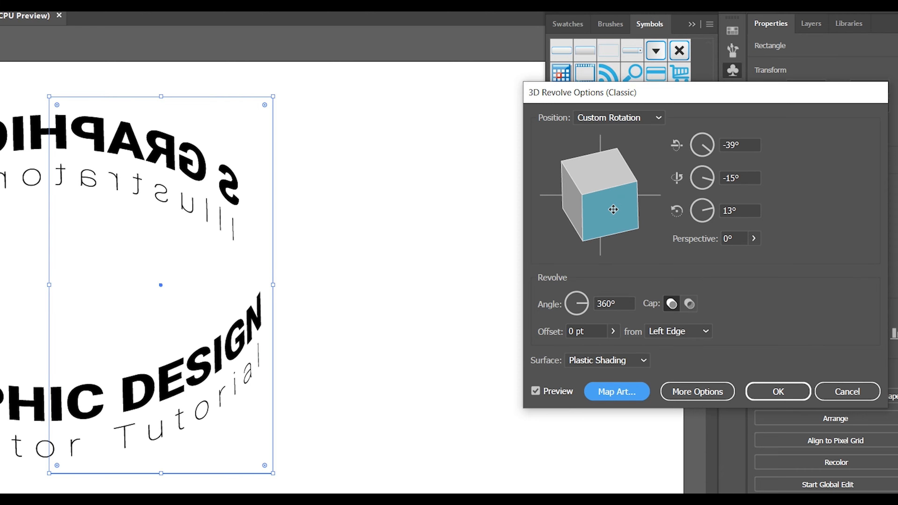
click(777, 391)
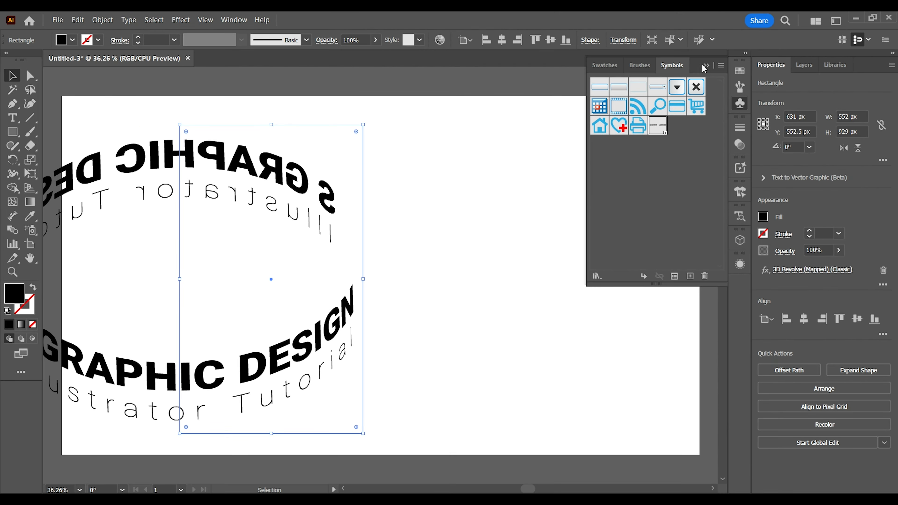
Collapse the Symbols panel and move the revolved text about 483 px right and 43 px up, fully onto the artboard
click(707, 66)
click(517, 284)
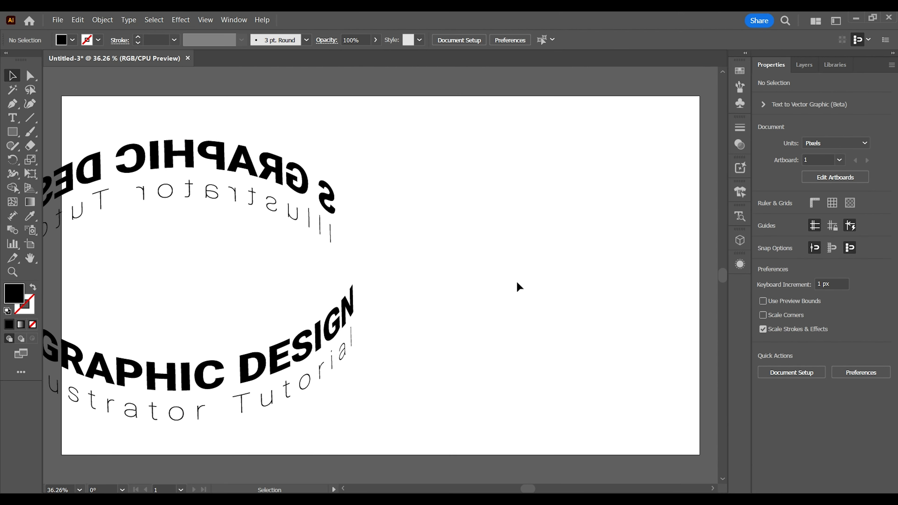
key(ctrl+minus)
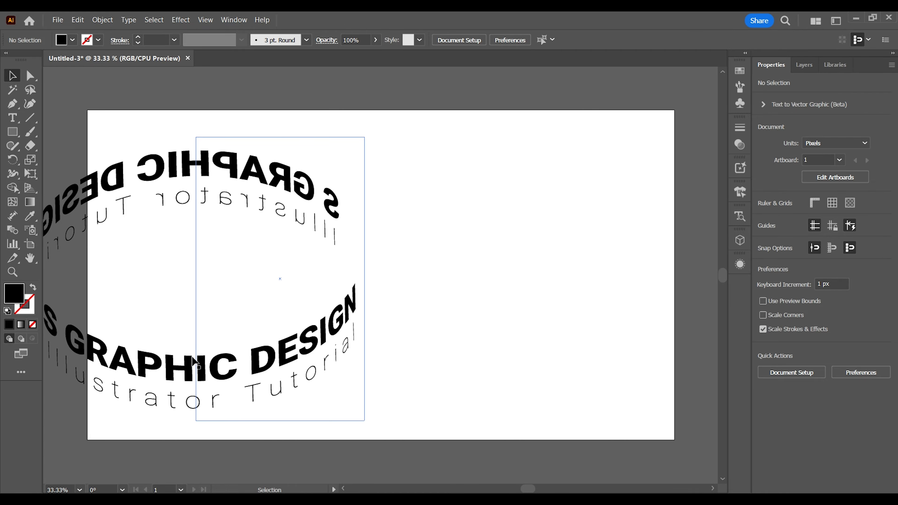
drag(202, 368, 350, 367)
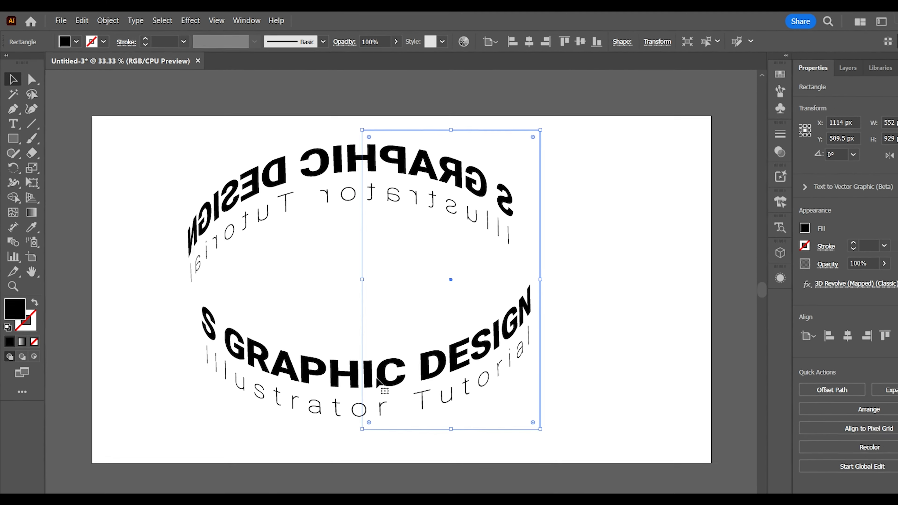
Expand the appearance of the revolved text and release its clipping mask
click(136, 28)
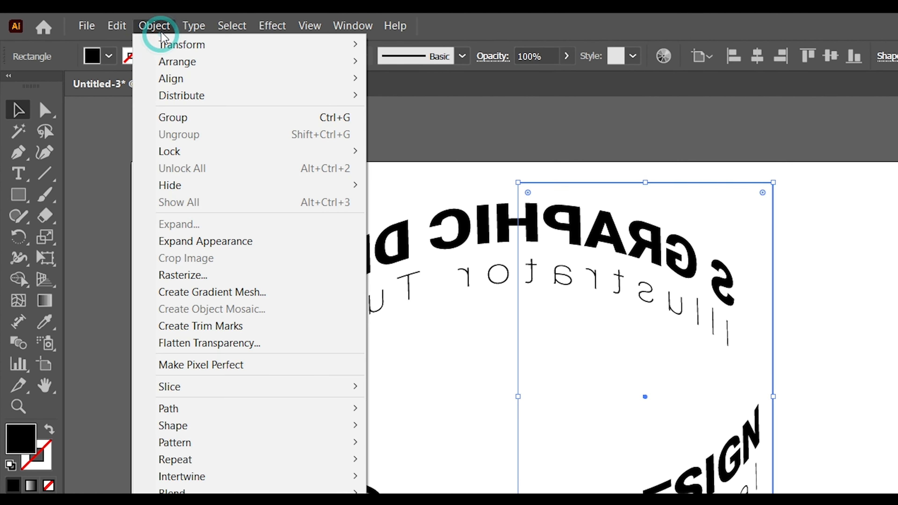
click(208, 242)
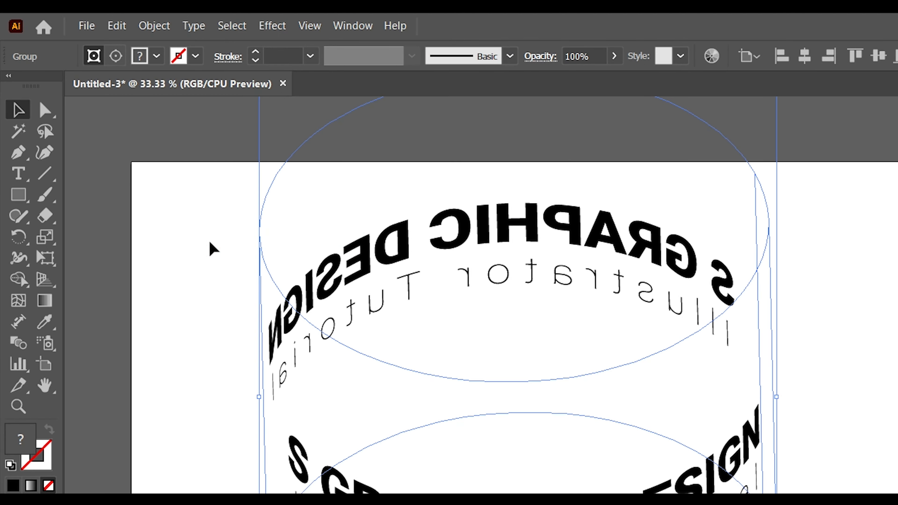
click(158, 29)
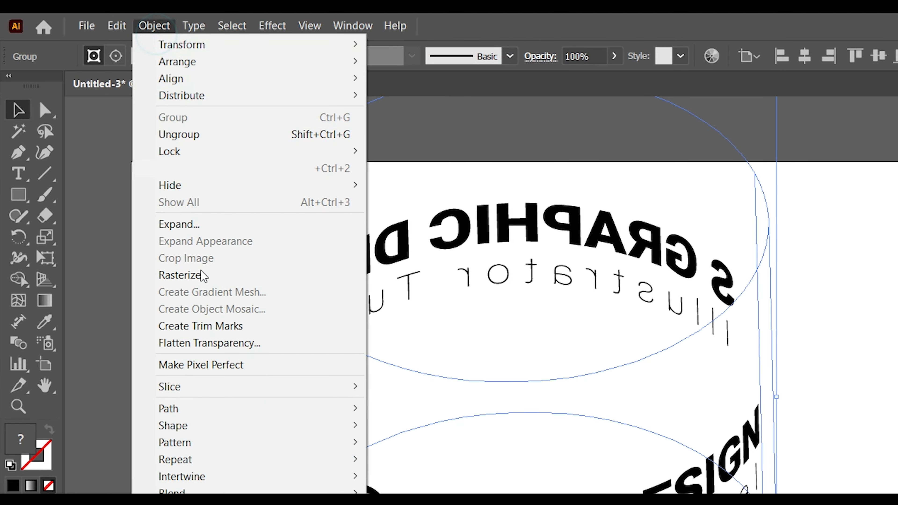
mouse_move(290, 424)
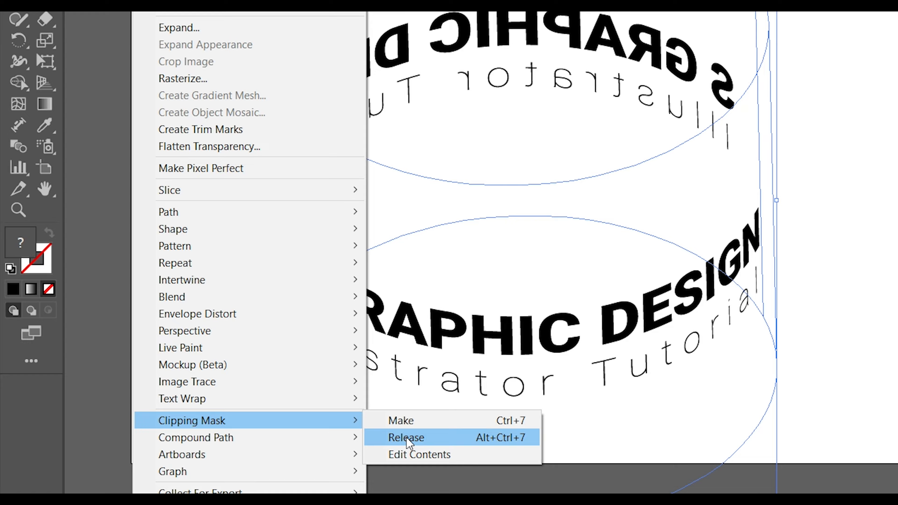
click(400, 437)
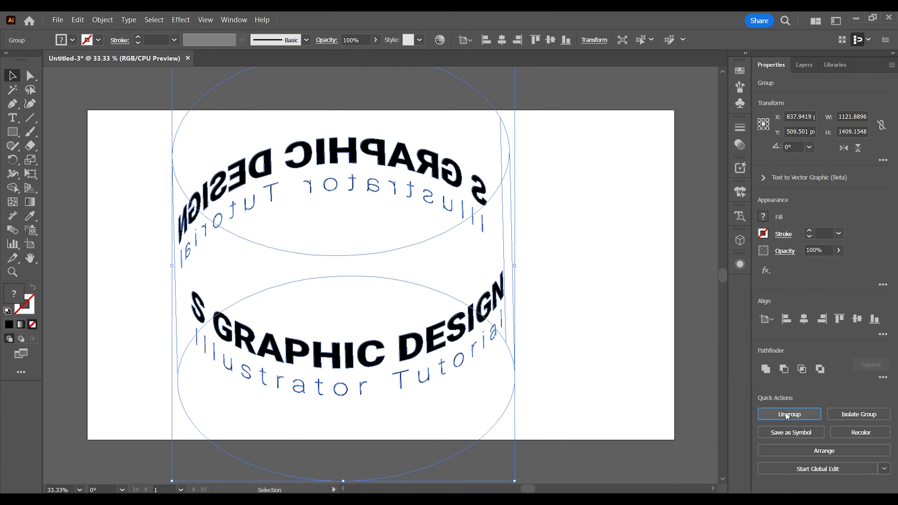
Ungroup the expanded artwork and delete the leftover invisible cylinder paths above, below and beside the text
click(788, 415)
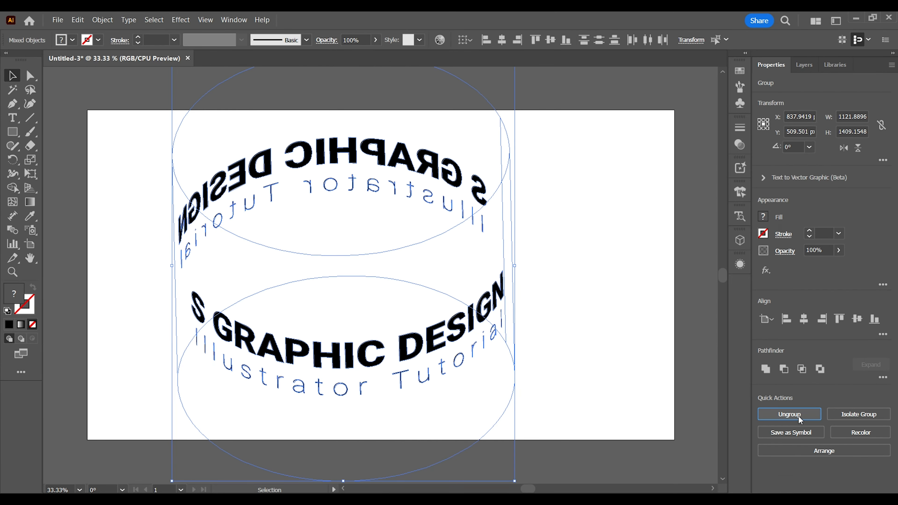
click(629, 221)
drag(441, 106, 391, 120)
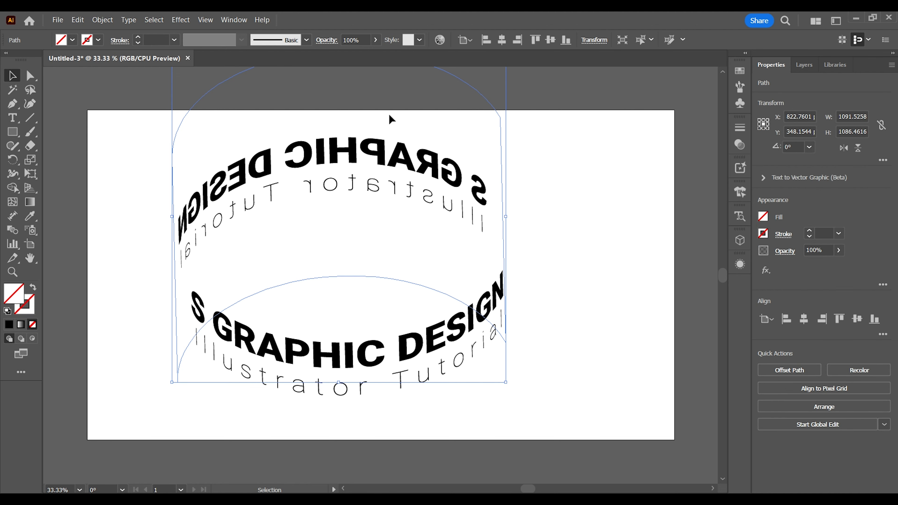
key(Delete)
drag(557, 420, 477, 478)
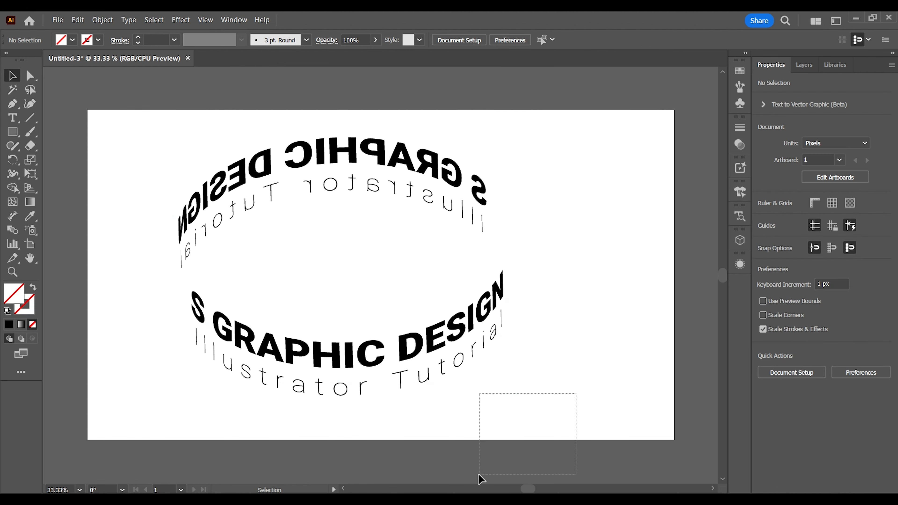
key(Delete)
drag(128, 133, 609, 399)
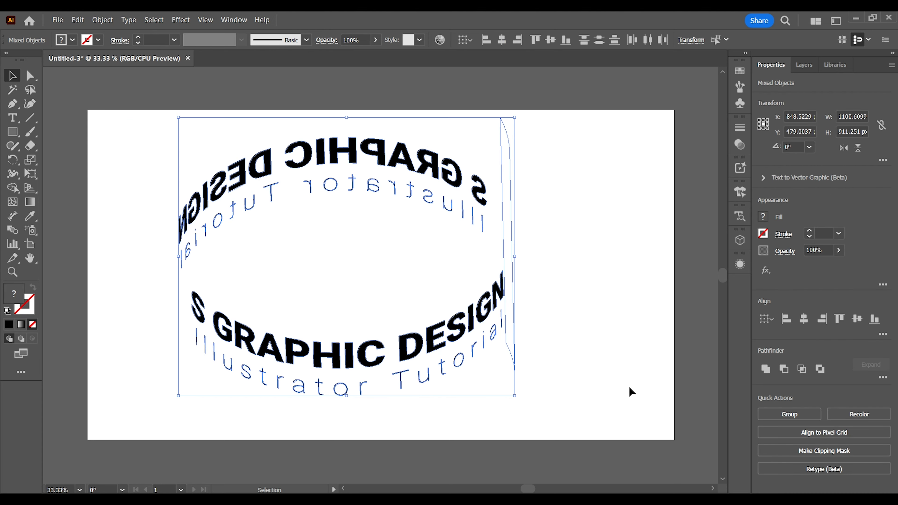
drag(592, 111, 495, 203)
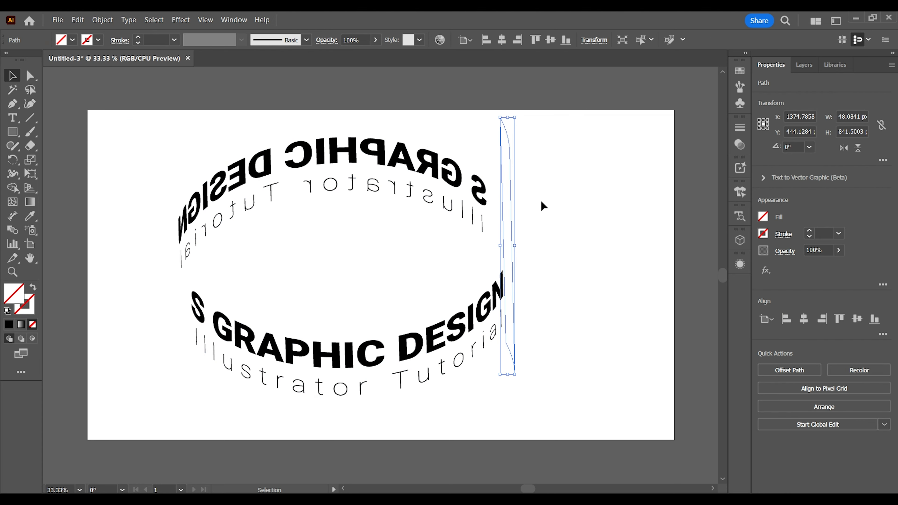
key(Delete)
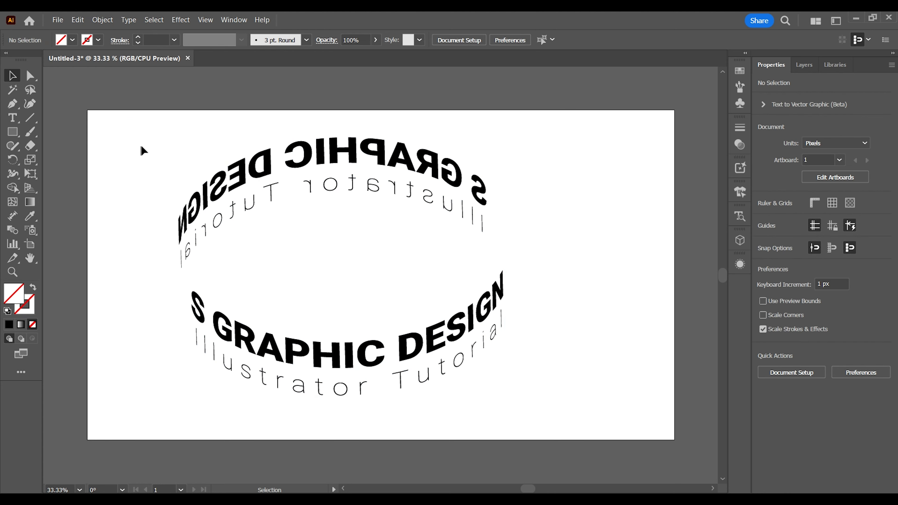
Group all the front and back text pieces together and move the group about 106 px right and 8 px up
drag(141, 147, 188, 403)
click(110, 149)
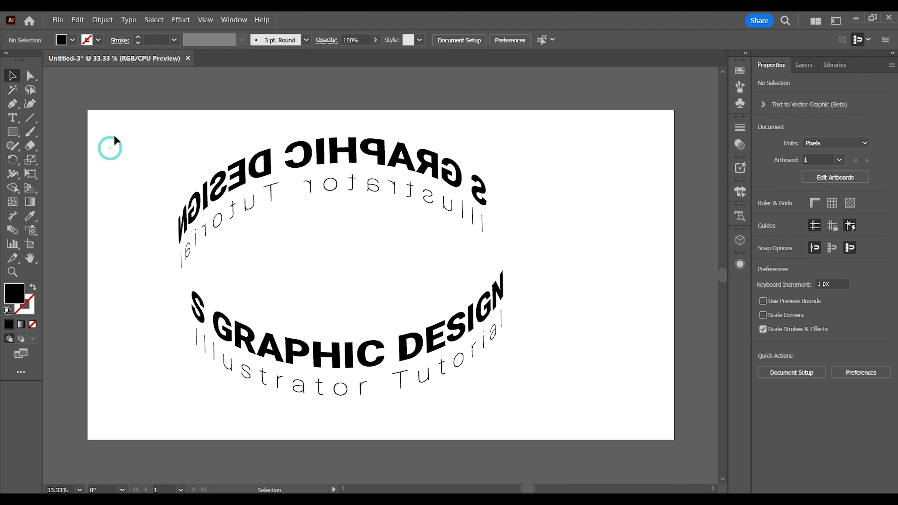
drag(115, 135, 591, 385)
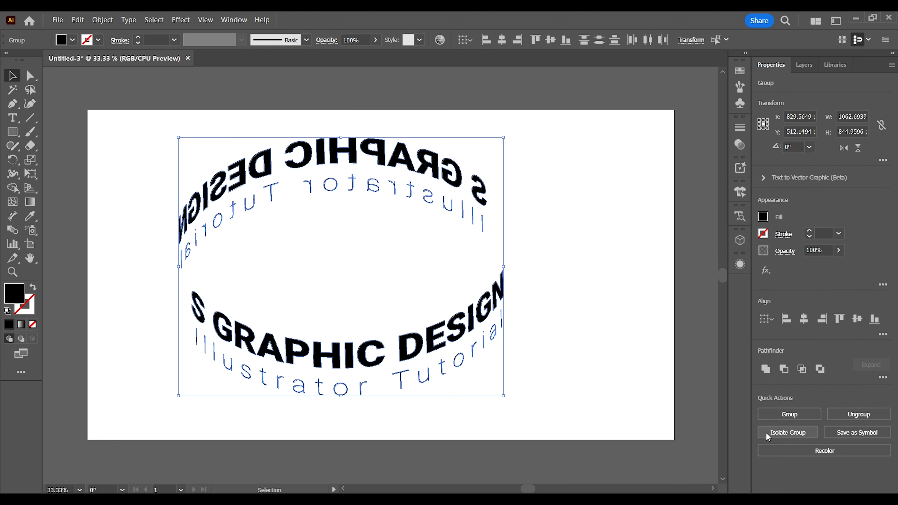
click(770, 416)
drag(387, 145, 419, 143)
click(622, 264)
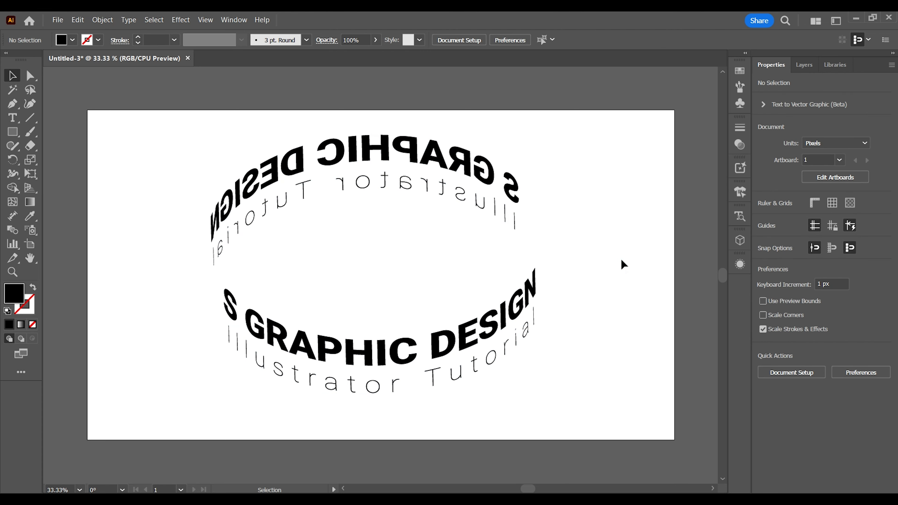
Scale the text group down proportionally to about 823 by 655 px and center it horizontally and vertically on the artboard
click(511, 184)
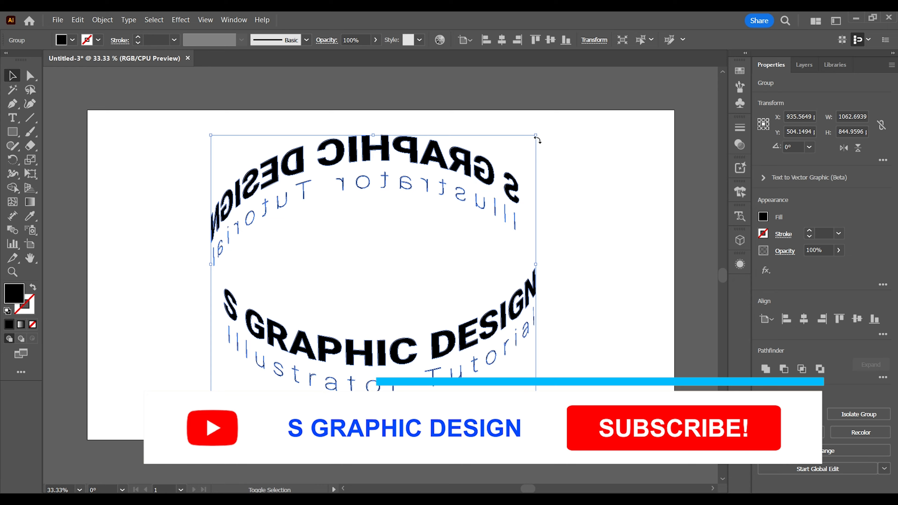
drag(537, 139, 462, 194)
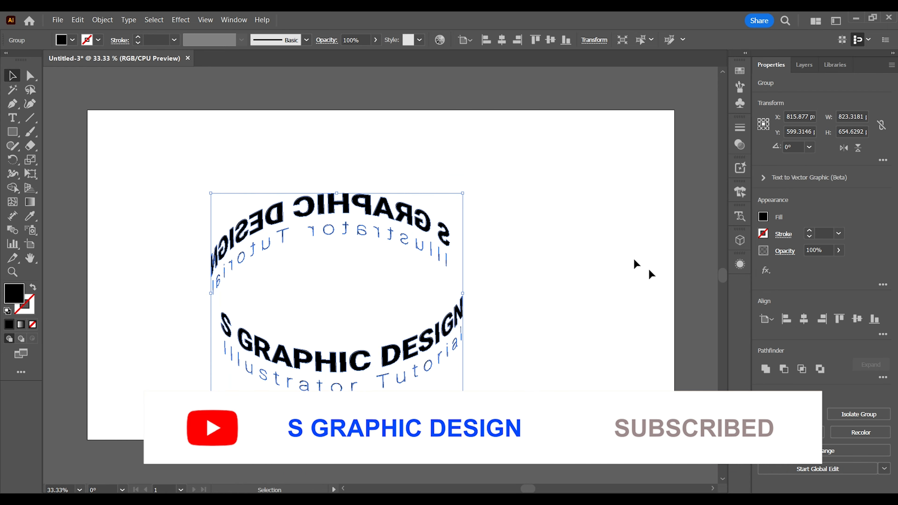
click(804, 319)
click(857, 318)
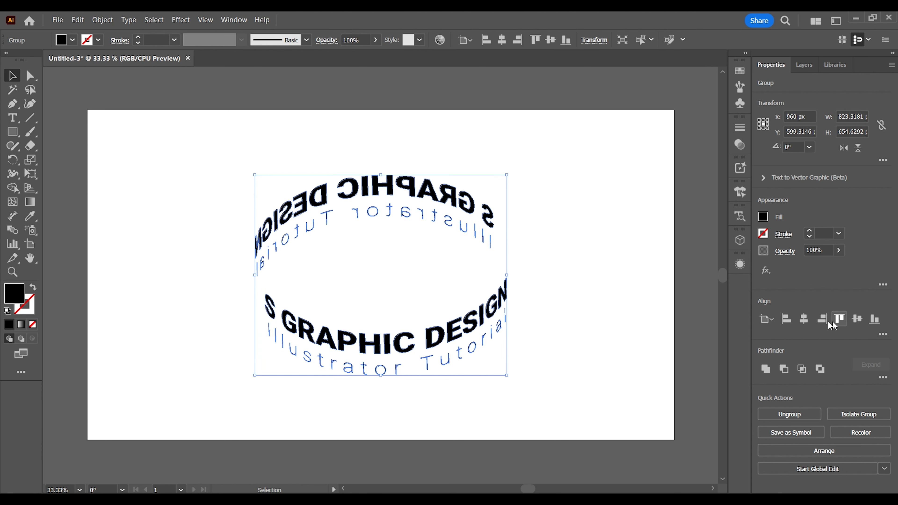